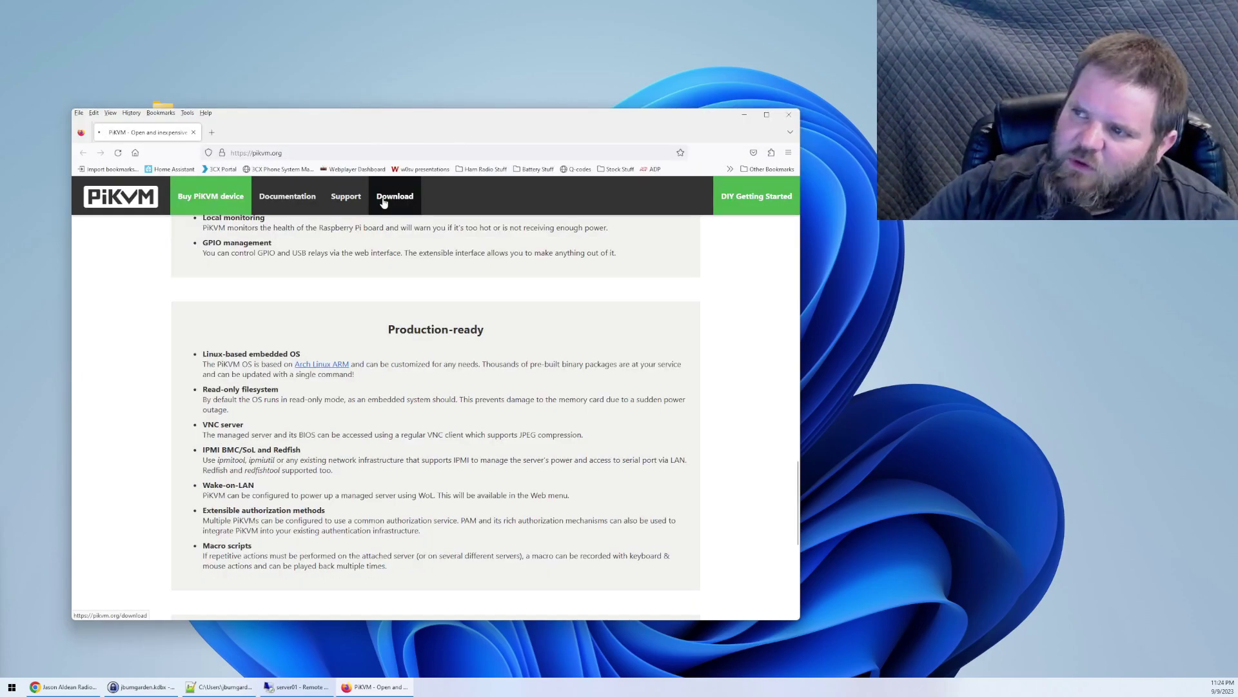
# Step: Open PiKVM's download page, then load geekworm.com in a new tab
pyautogui.click(383, 202)
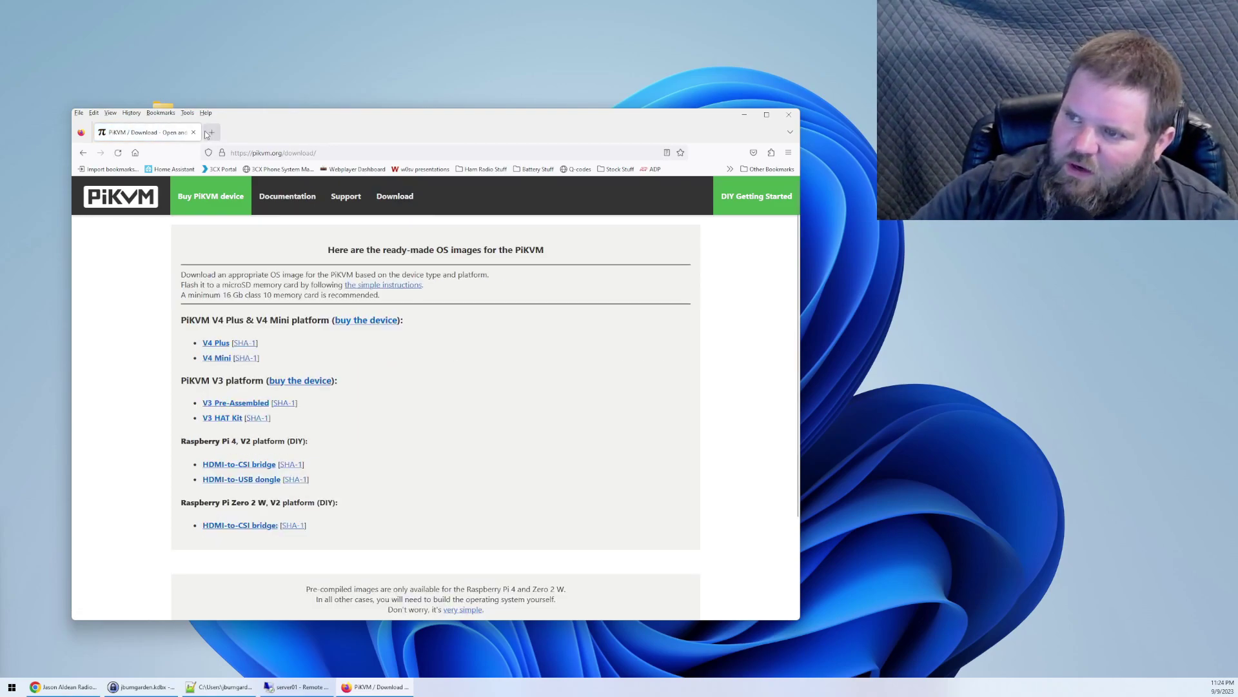
pyautogui.click(210, 132)
pyautogui.write('geekworm.com/')
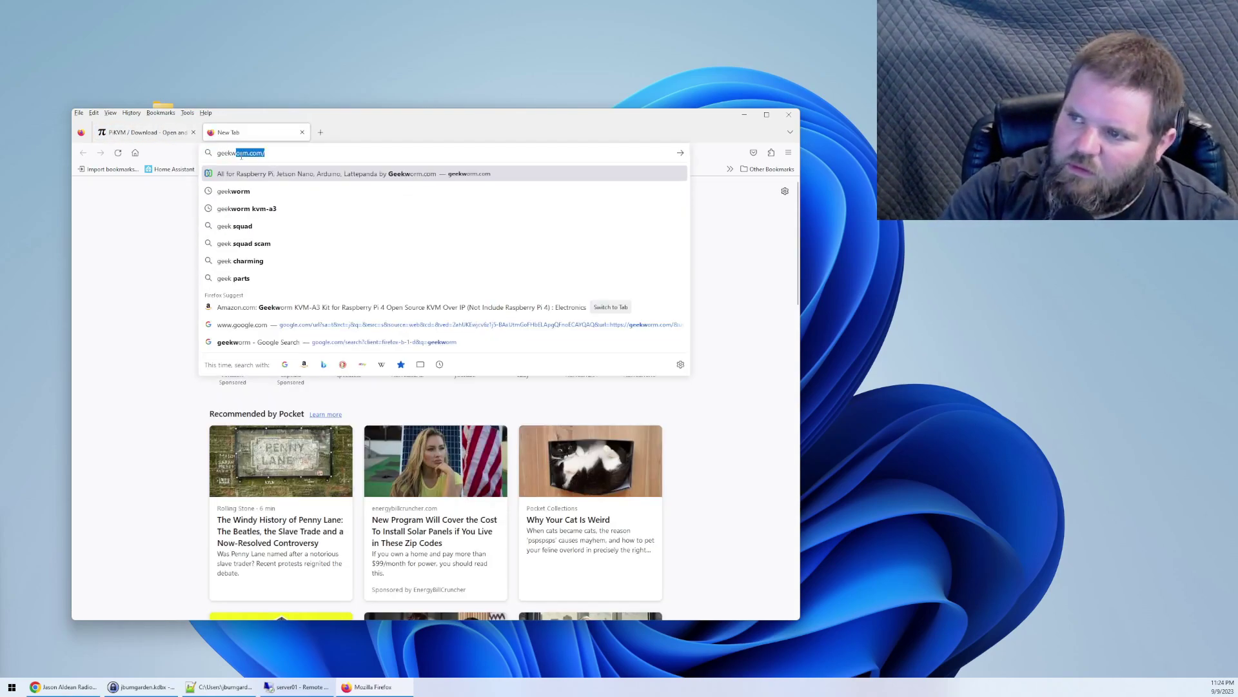
pyautogui.press('Return')
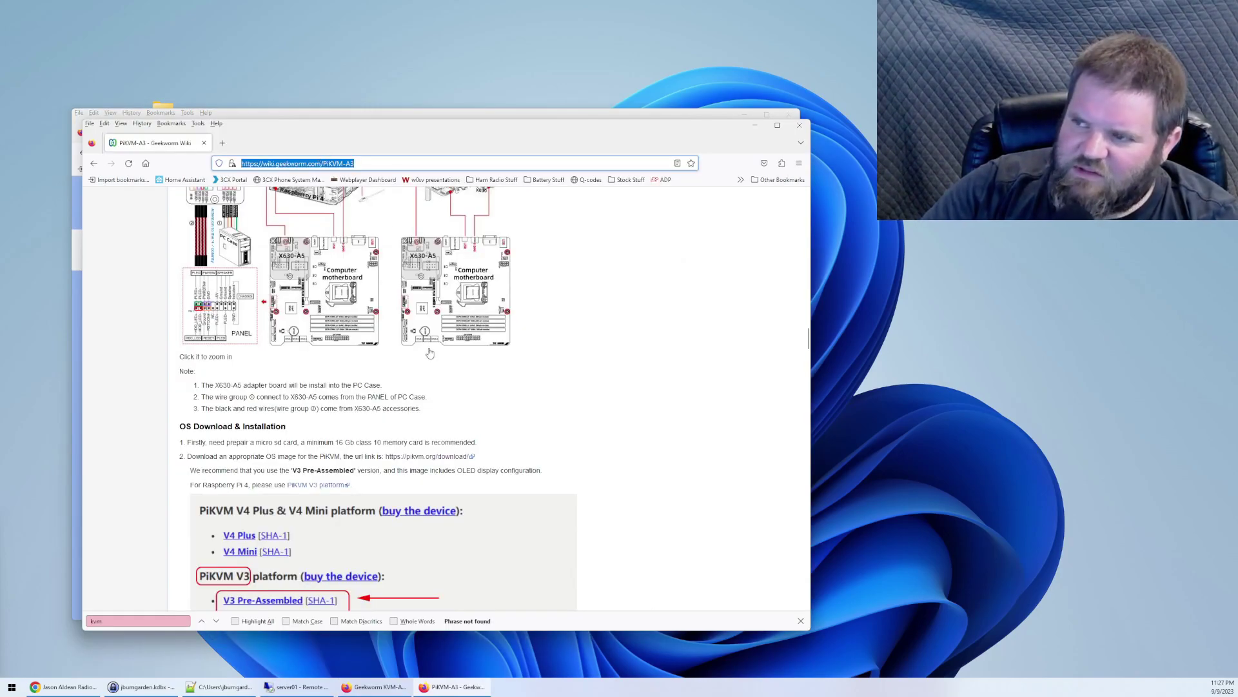
# Step: Scroll the PiKVM-A3 wiki page down to its OS Download & Installation section
pyautogui.scroll(15, 430, 353)
pyautogui.scroll(10, 447, 347)
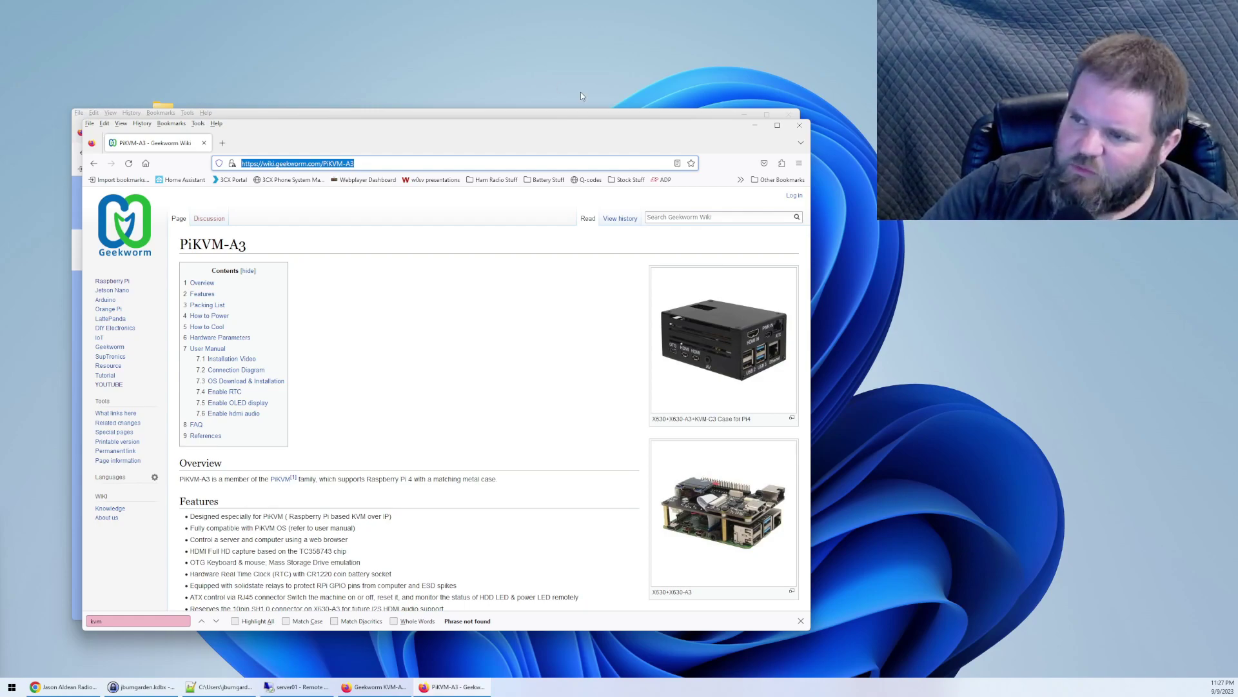
pyautogui.scroll(-6, 358, 297)
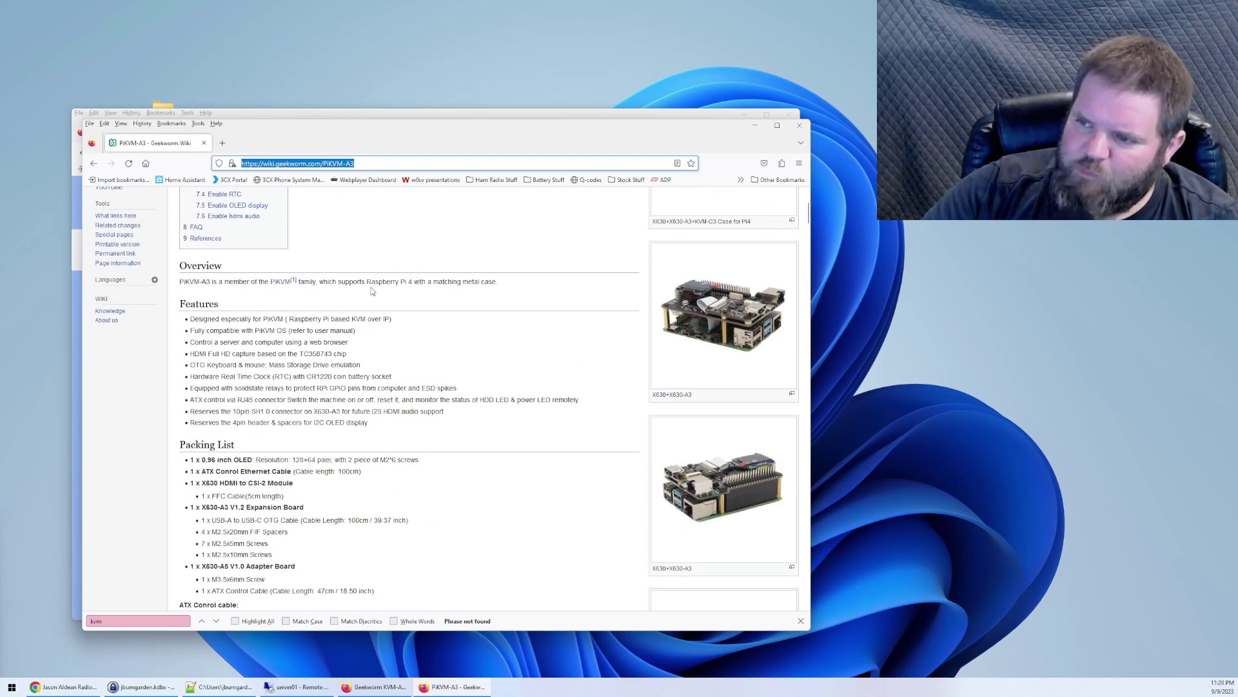
pyautogui.scroll(-10, 459, 353)
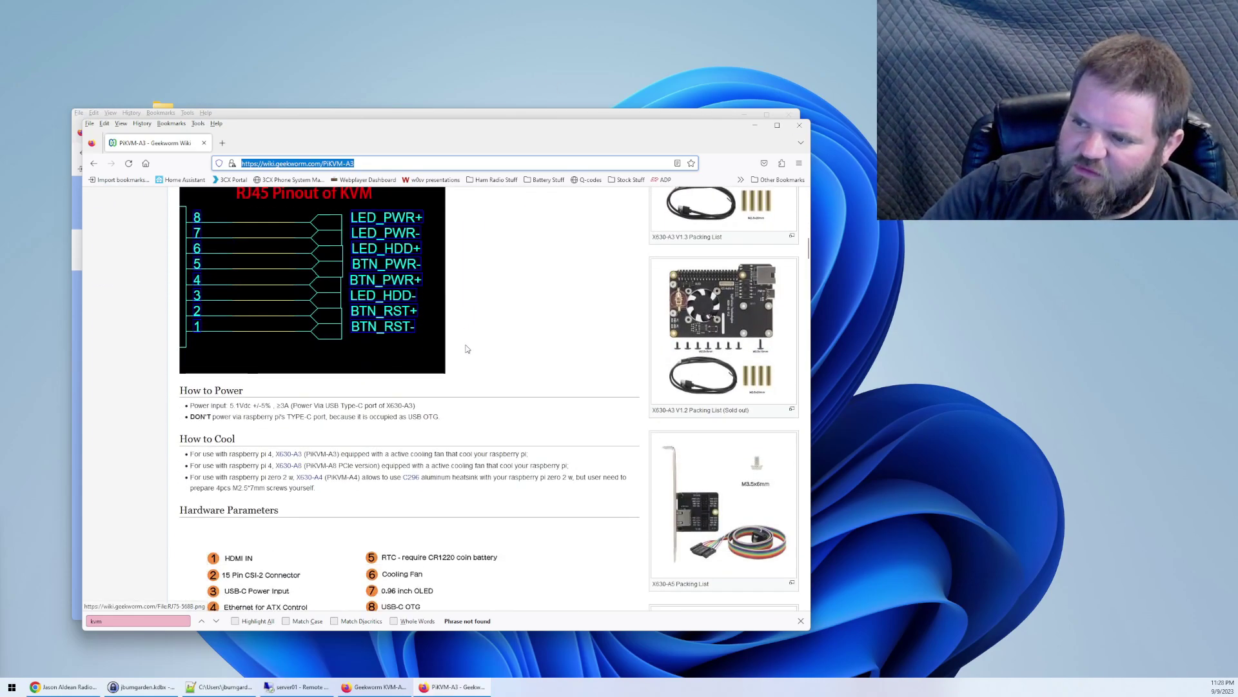
pyautogui.scroll(-3, 468, 349)
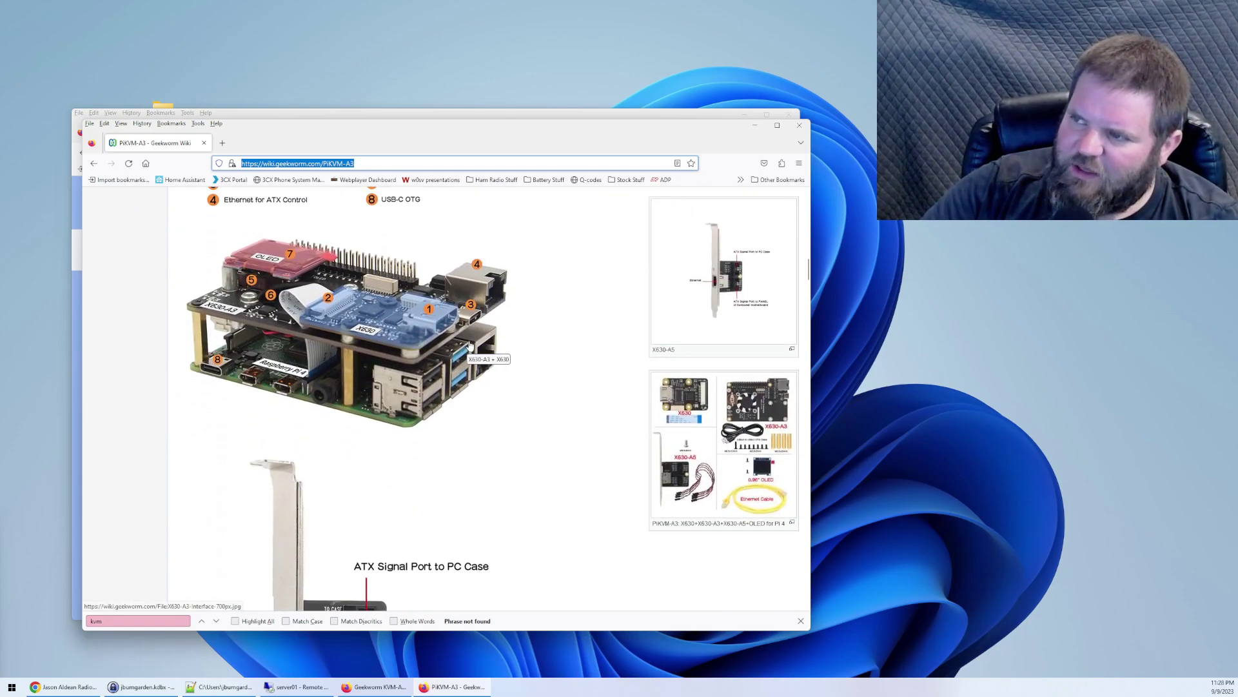
pyautogui.scroll(-10, 470, 346)
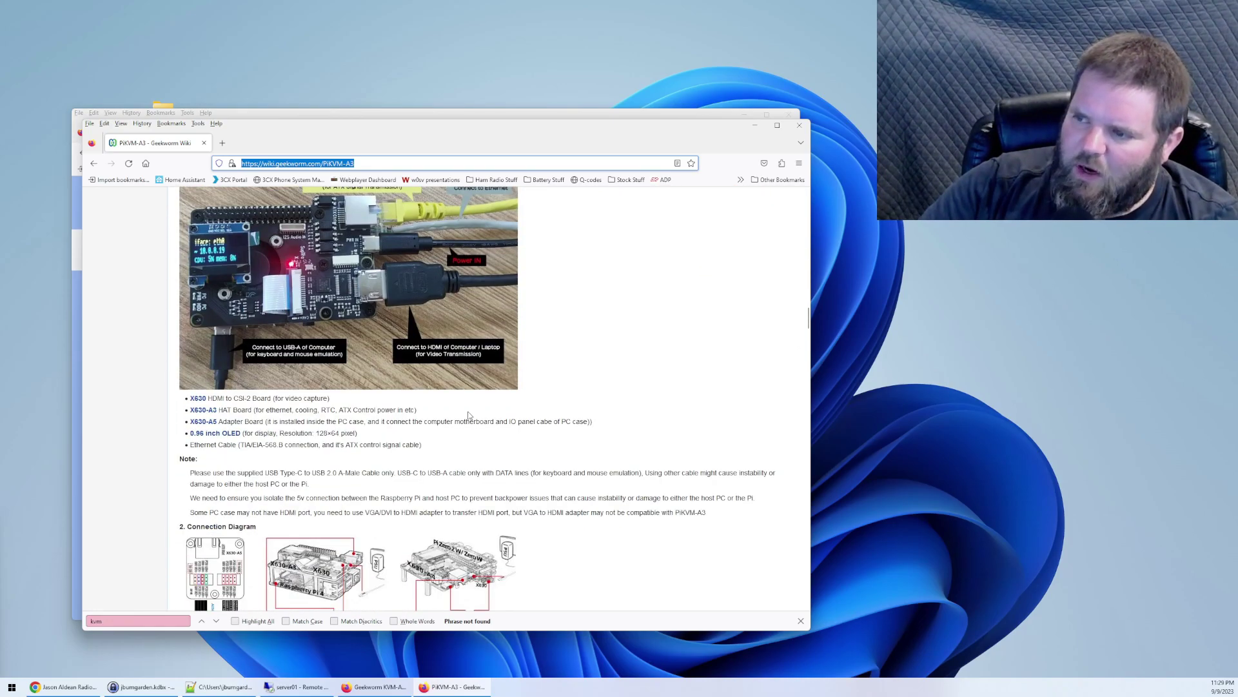
pyautogui.scroll(-6, 382, 323)
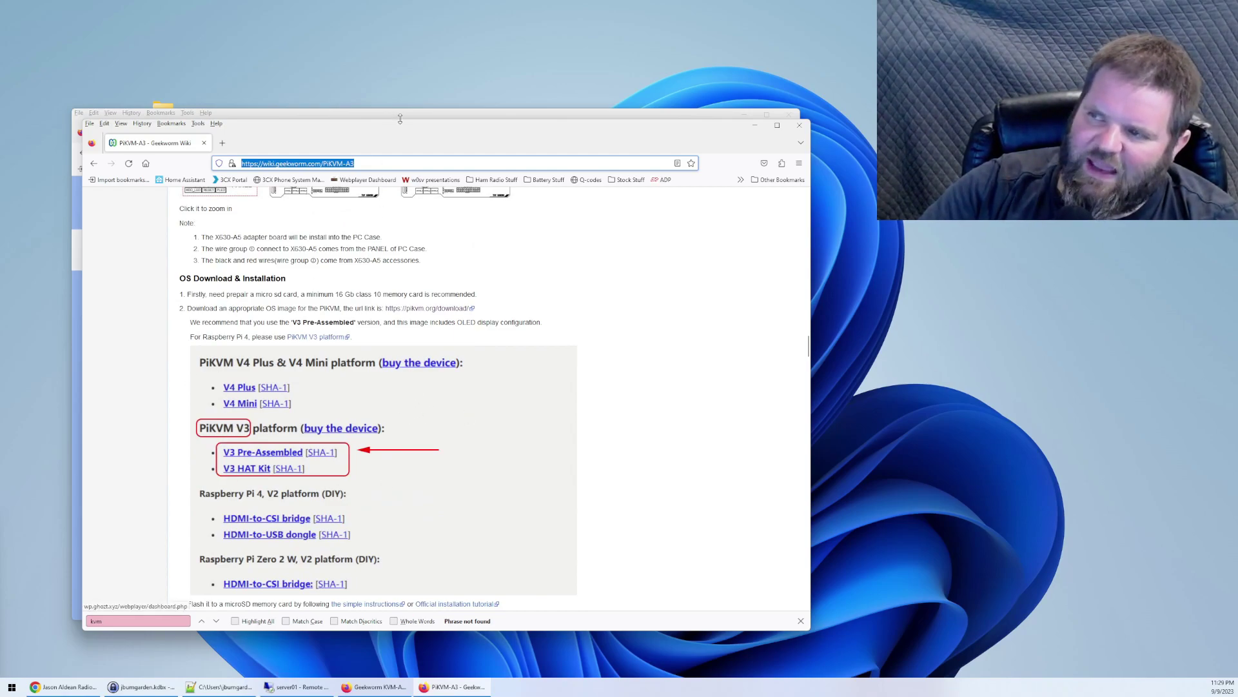
# Step: Close the Geekworm KVM-A3 store tab so the PiKVM download page with V3 Pre-Assembled shows
pyautogui.moveTo(389, 133)
pyautogui.mouseDown()
pyautogui.moveTo(492, 129)
pyautogui.moveTo(380, 123)
pyautogui.moveTo(371, 146)
pyautogui.mouseUp()
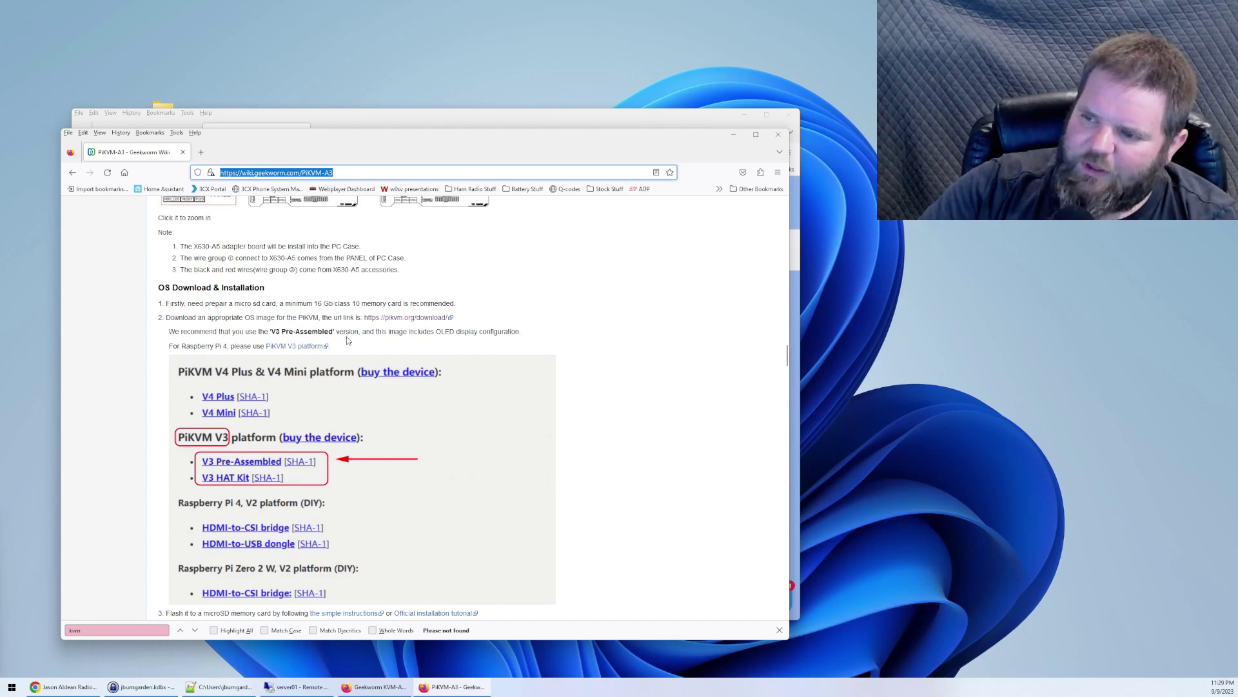
pyautogui.click(327, 115)
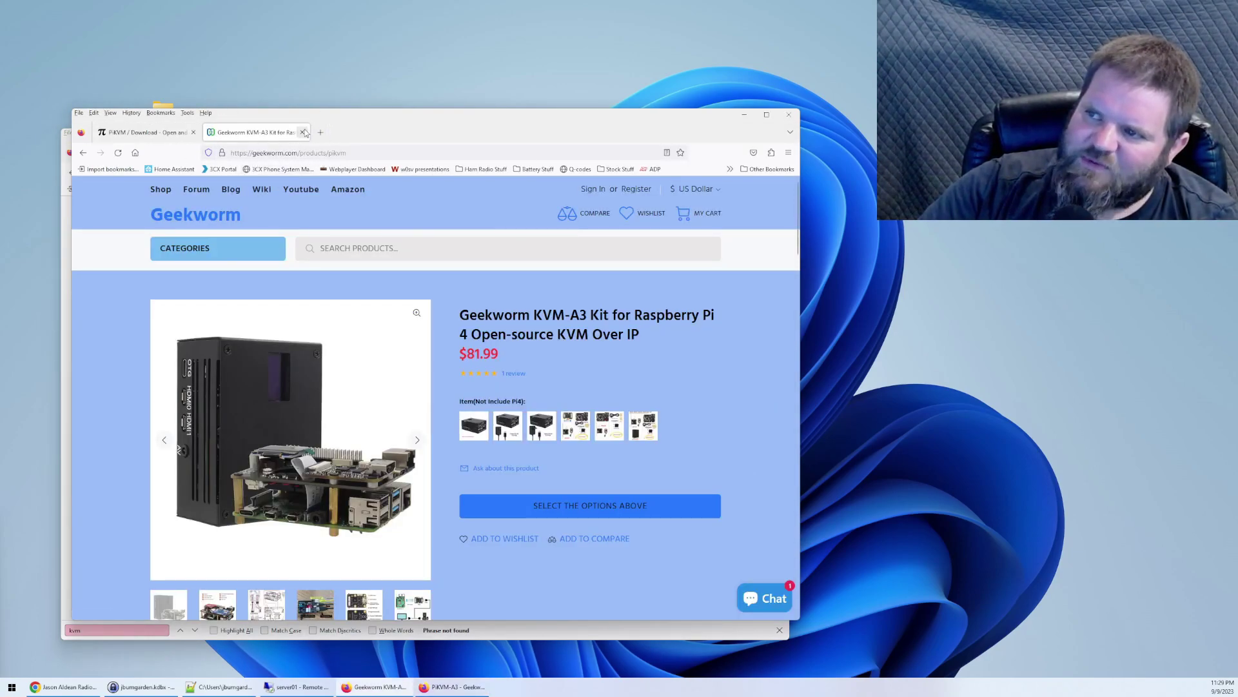
pyautogui.click(302, 132)
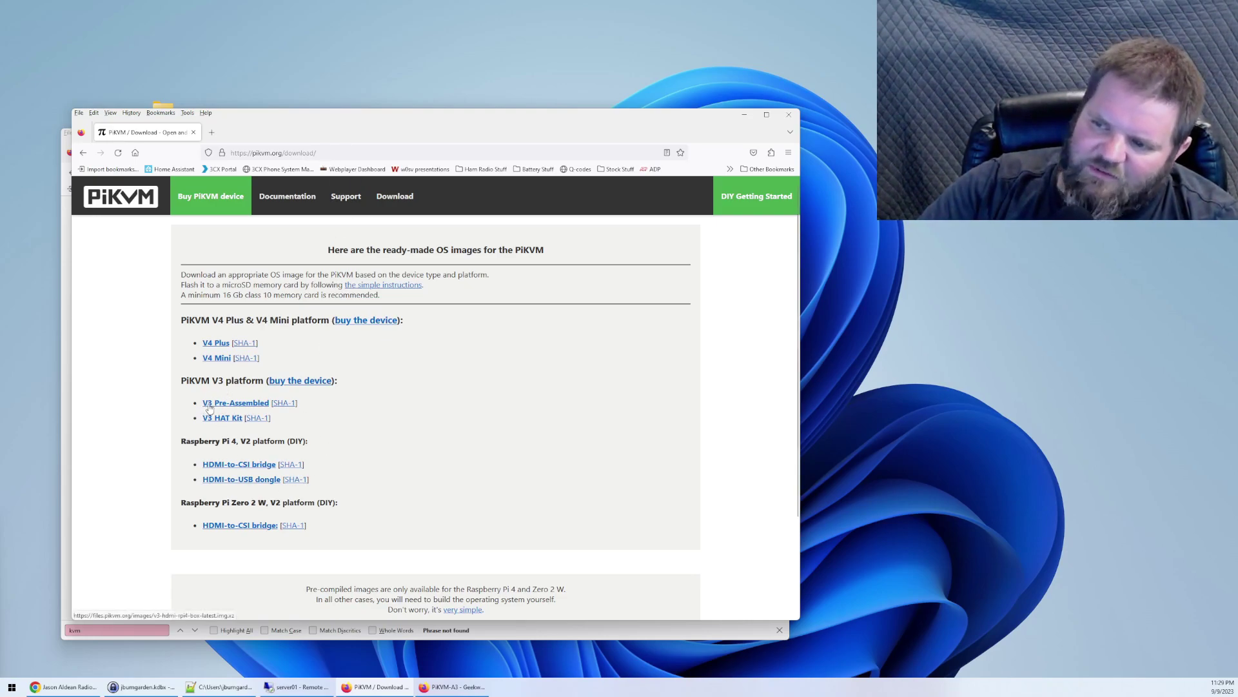
# Step: Download the V3 Pre-Assembled image, copy it to the desktop, and return to the wiki
pyautogui.click(256, 406)
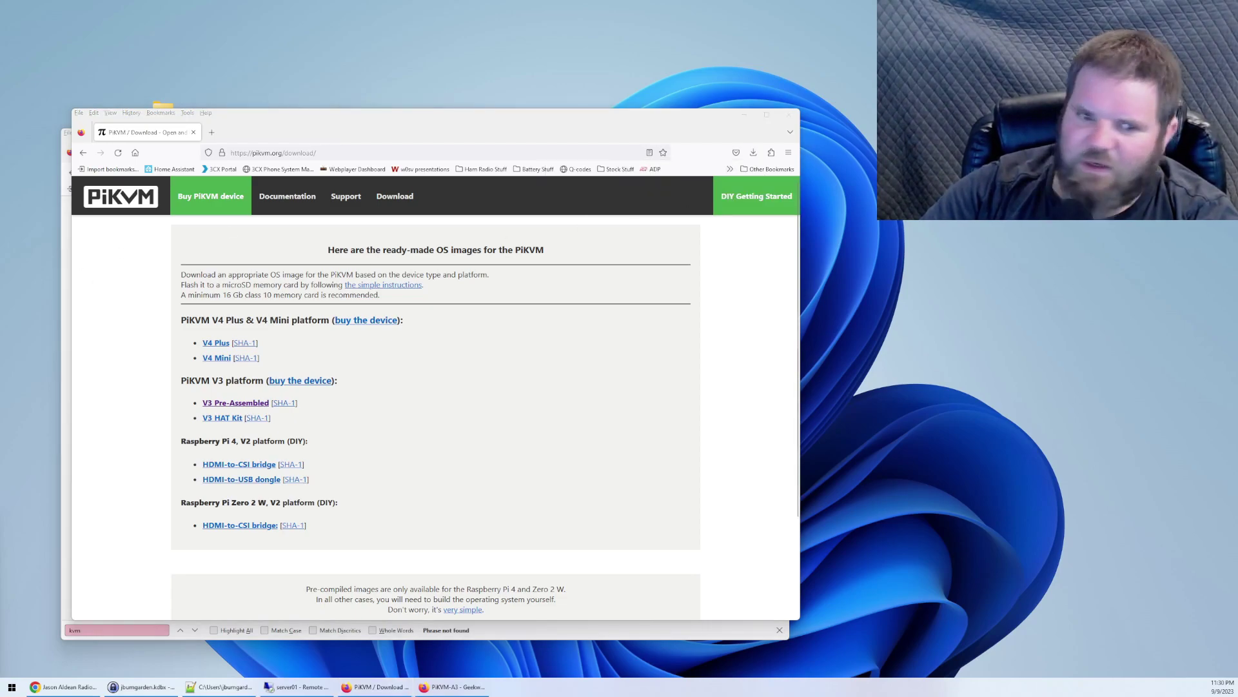
pyautogui.moveTo(429, 203); pyautogui.dragTo(172, 68)
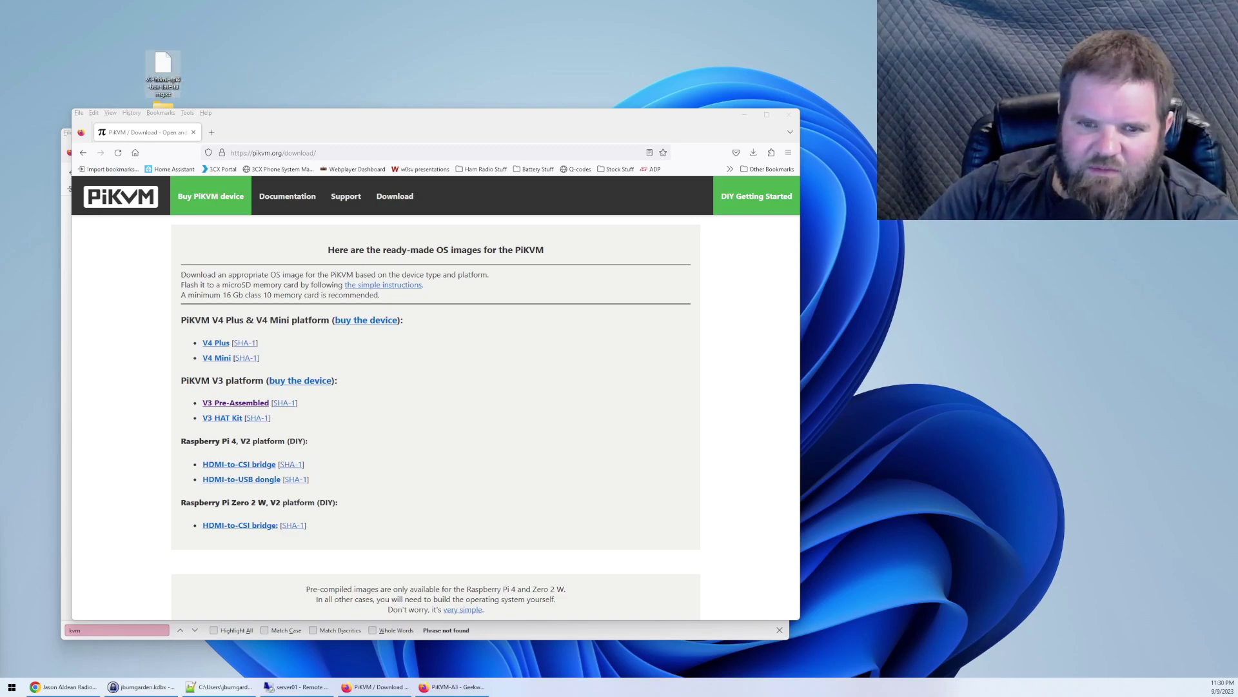
pyautogui.hotkey('alt', 'Tab')
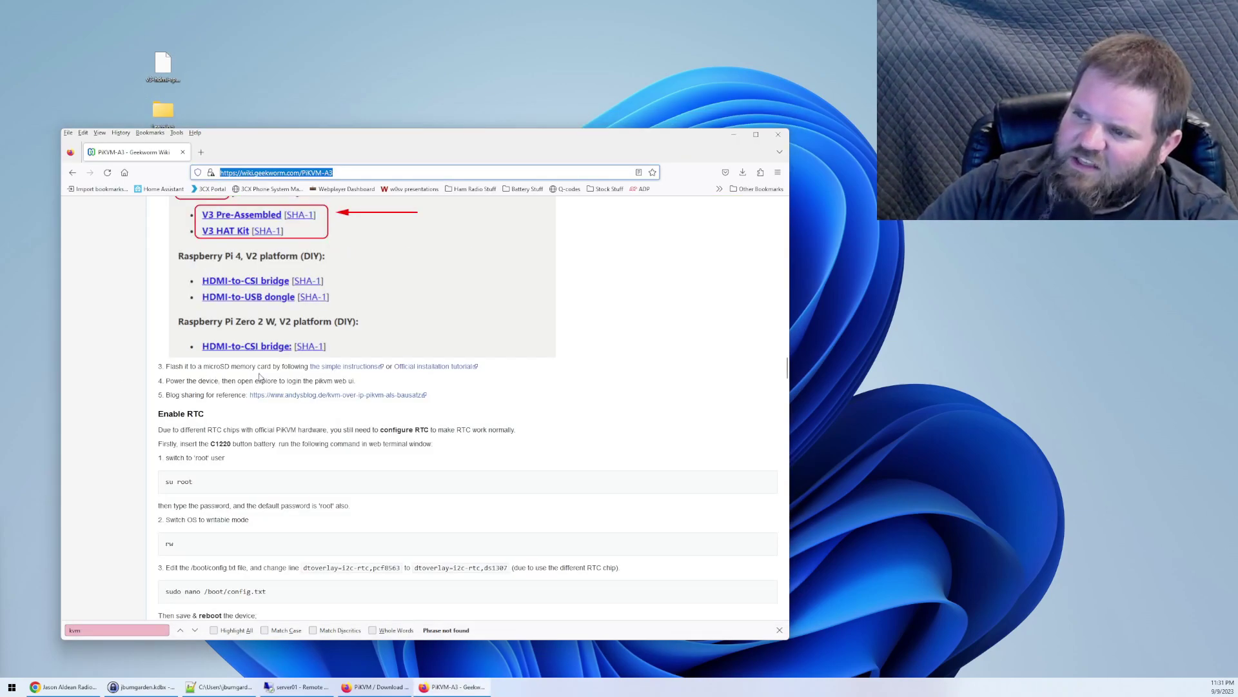
# Step: Open the wiki's simple flashing instructions in a new window and read through them
pyautogui.rightClick(360, 372)
pyautogui.click(390, 394)
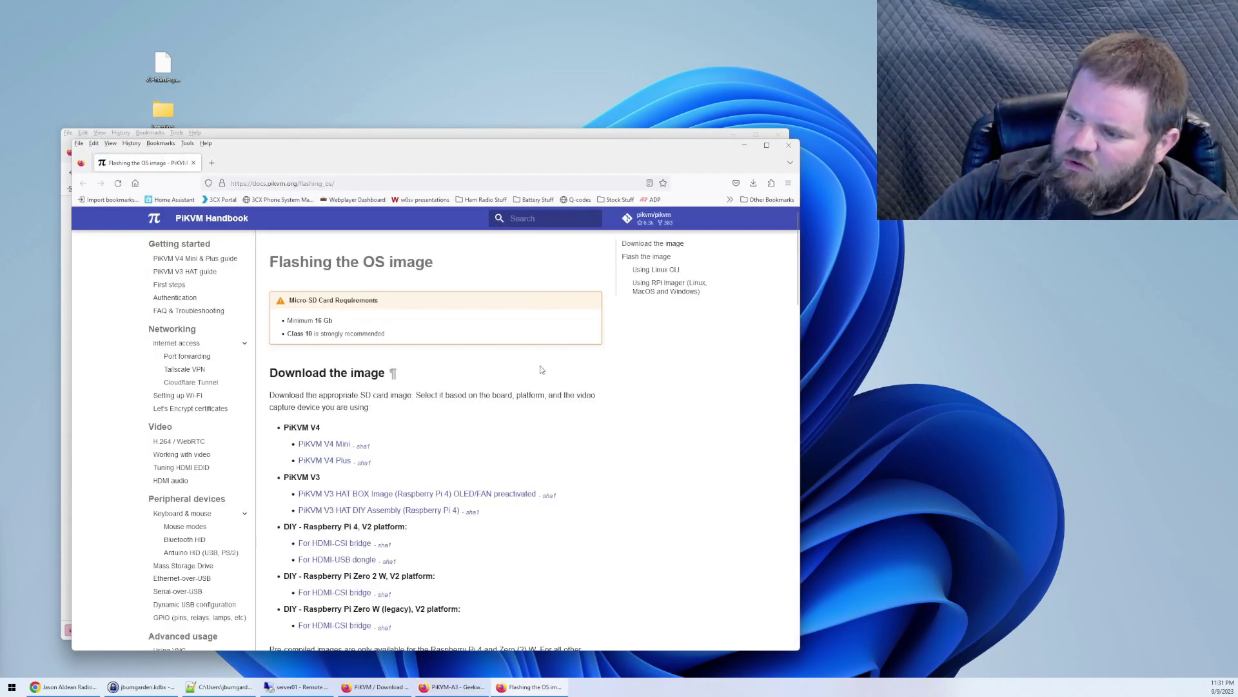
pyautogui.scroll(-4, 541, 370)
pyautogui.scroll(-1, 541, 370)
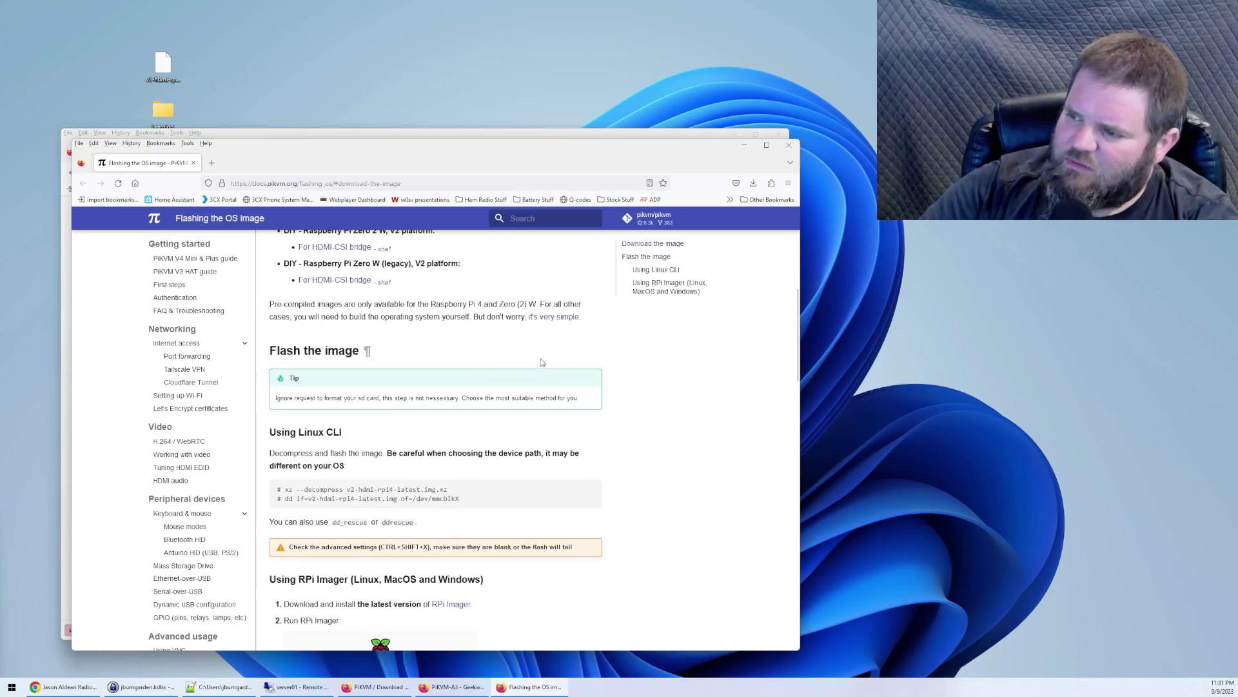
pyautogui.scroll(-5, 542, 362)
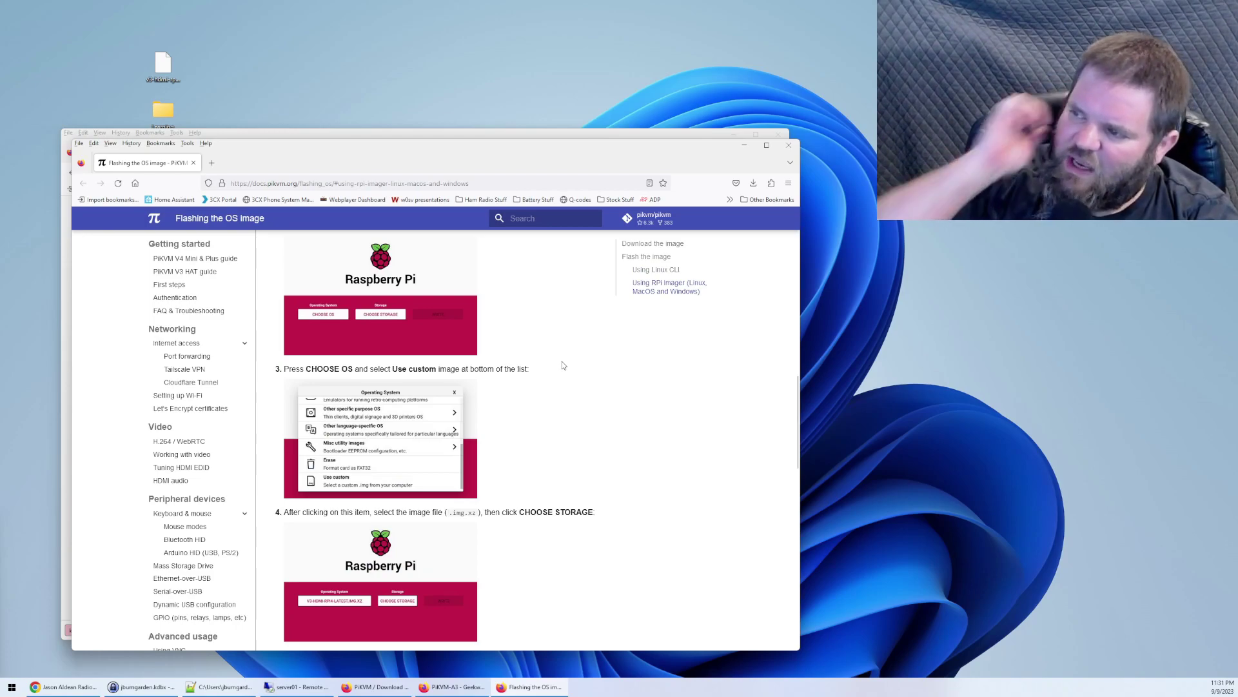
pyautogui.scroll(3, 562, 365)
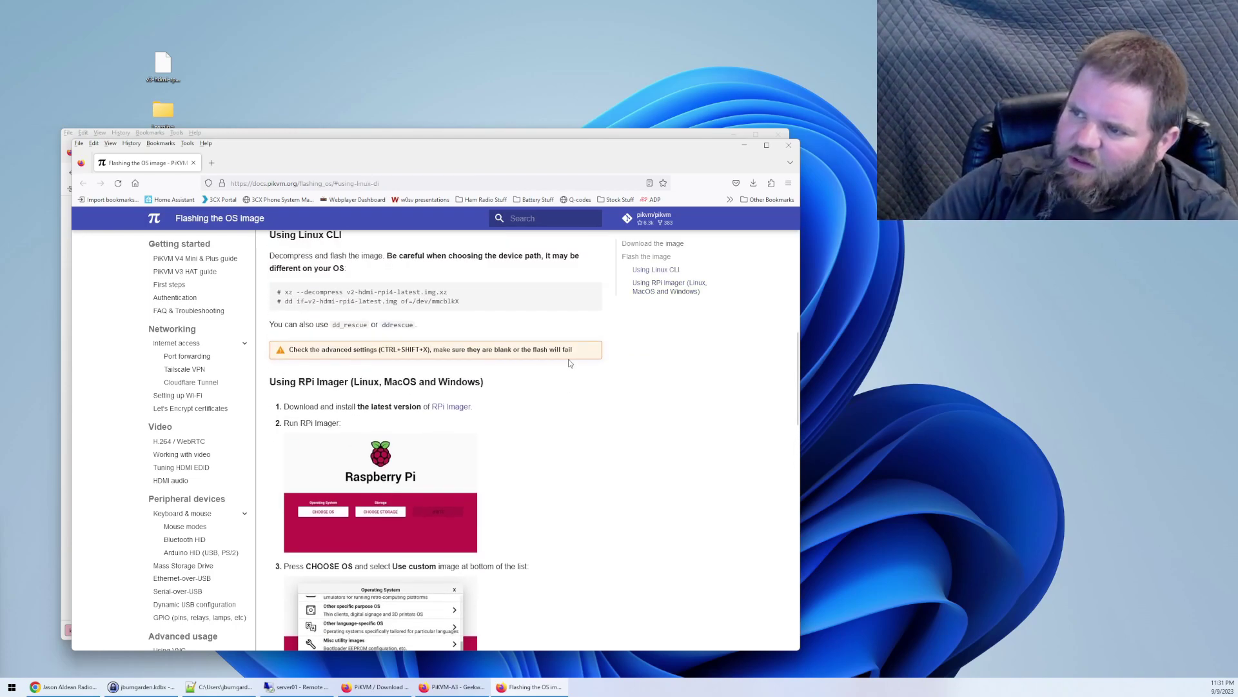
# Step: Download imager-1.7.5.exe from the Raspberry Pi Imager v1.7.5 GitHub release
pyautogui.click(460, 407)
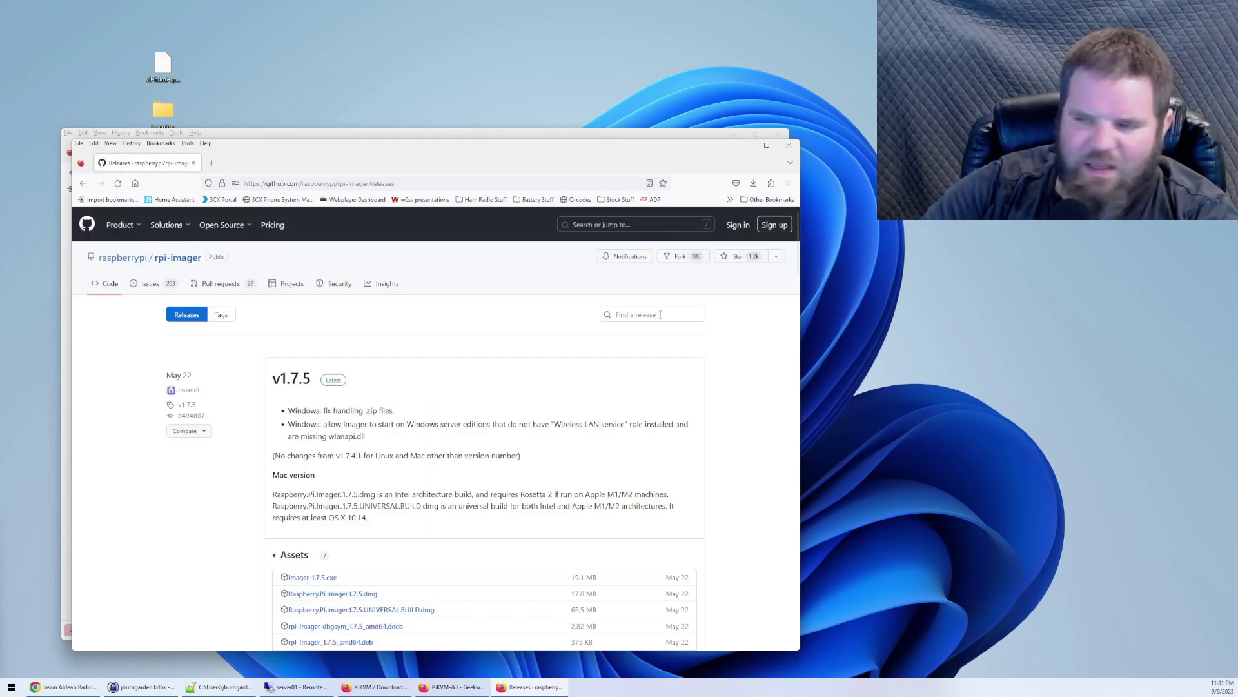
pyautogui.scroll(-3, 315, 540)
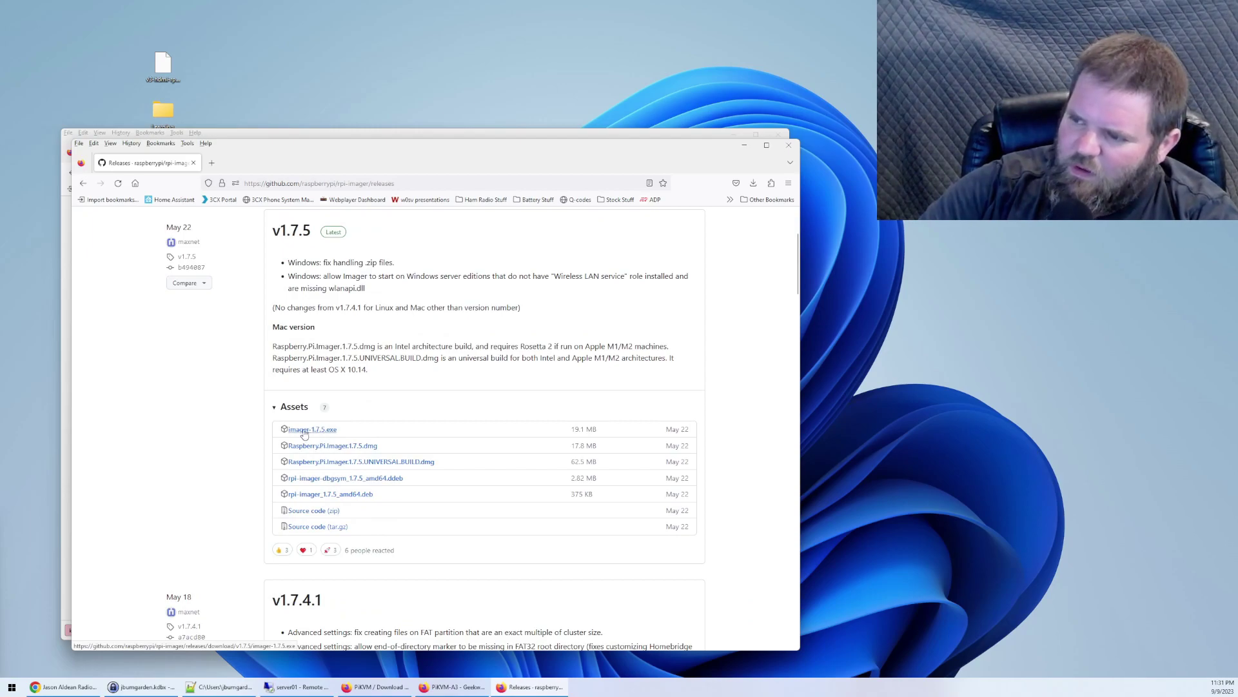
pyautogui.click(320, 434)
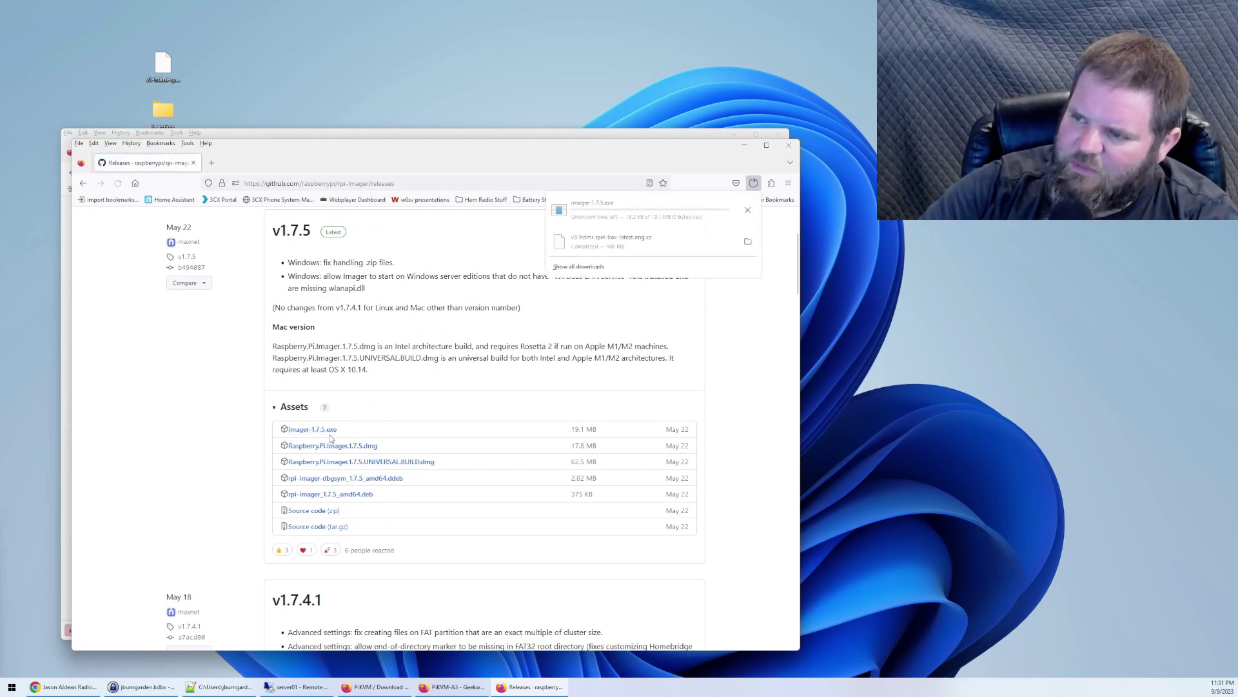
pyautogui.click(748, 208)
# Step: Copy imager-1.7.5.exe to the desktop, install it, and launch Raspberry Pi Imager 1.7.5
pyautogui.moveTo(45, 191); pyautogui.dragTo(238, 61)
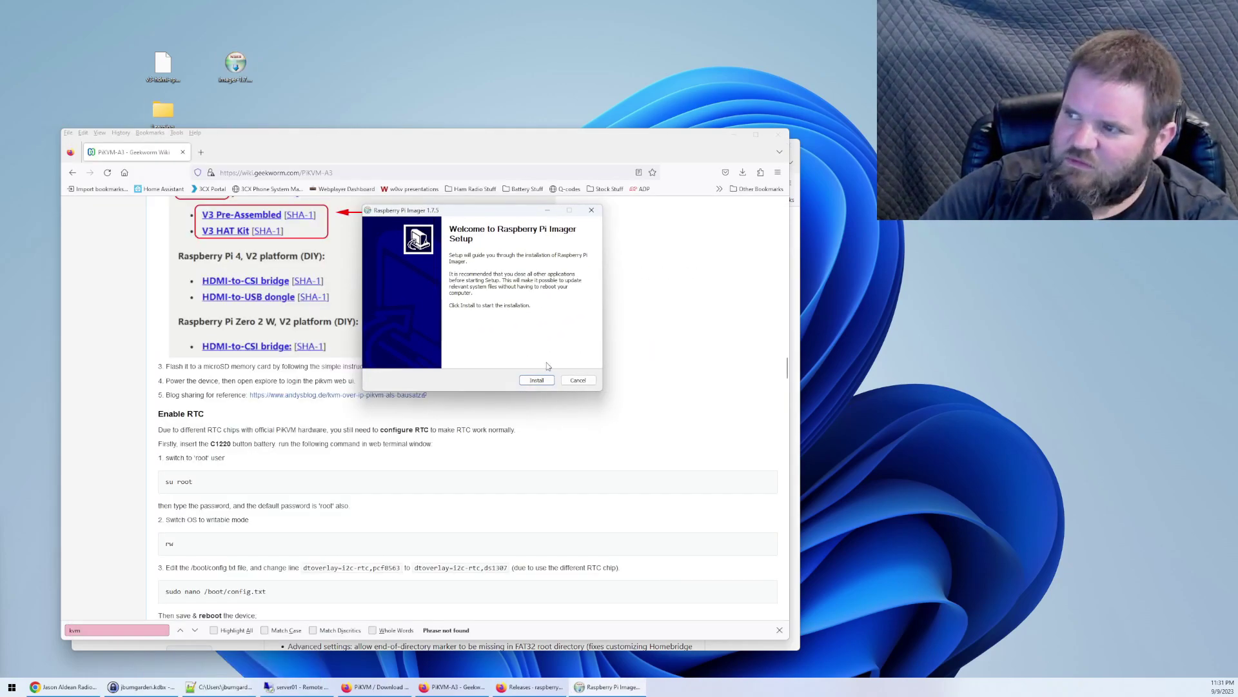
pyautogui.click(536, 382)
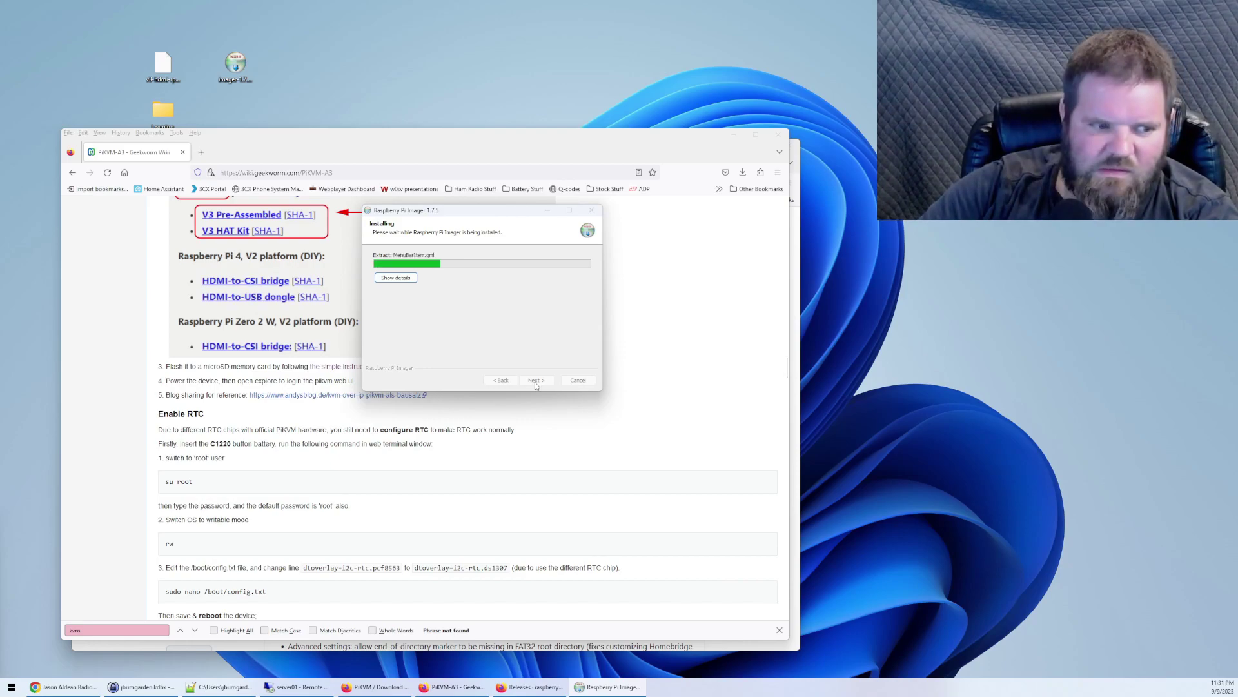
pyautogui.click(539, 382)
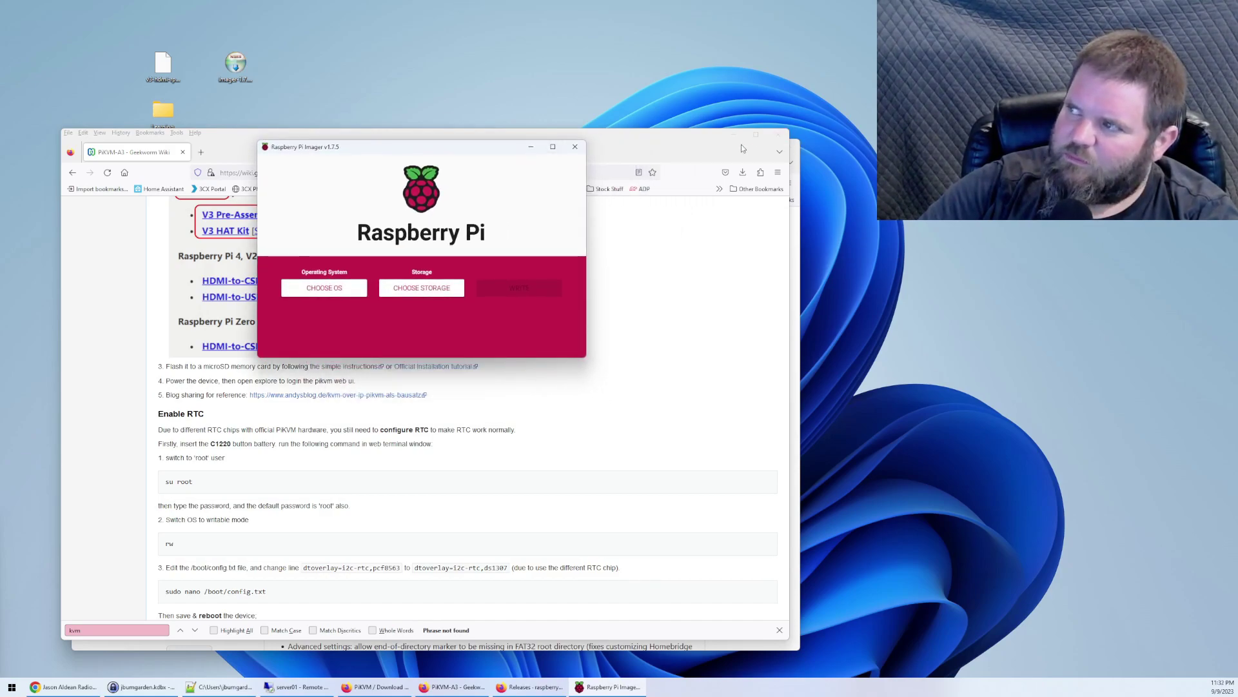
pyautogui.click(734, 138)
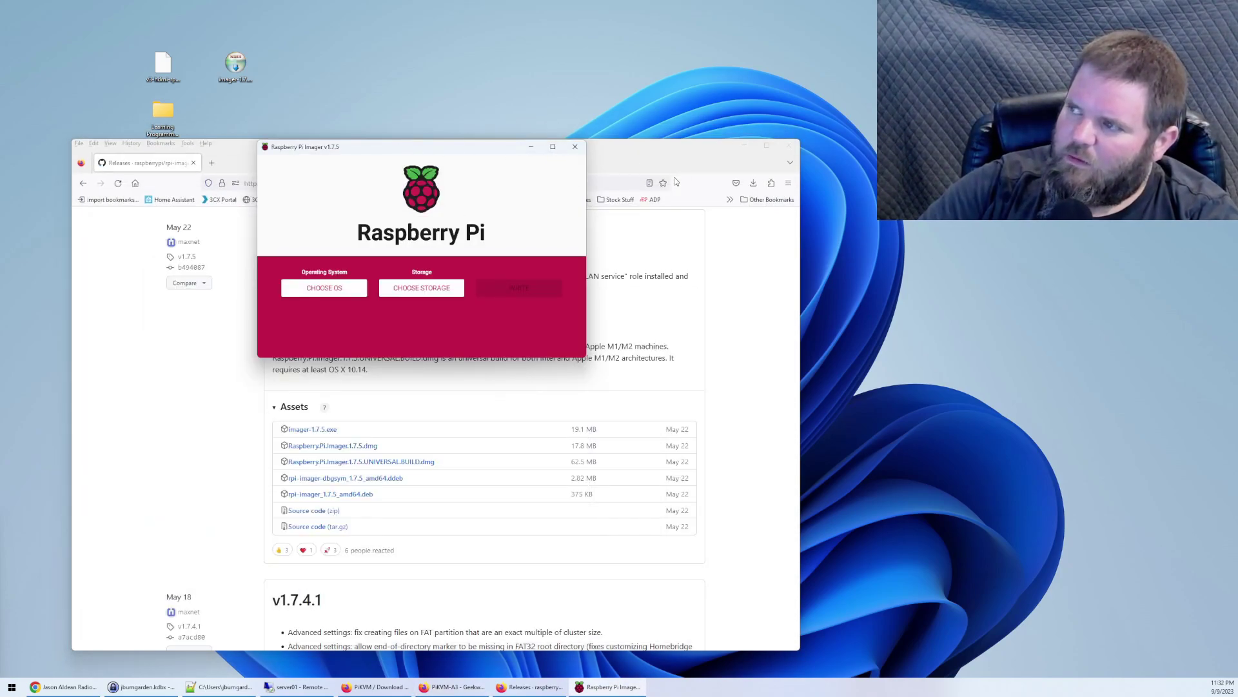
# Step: Minimize the browser, close the PiKVM-A3 wiki window, and bring up Imager's storage list
pyautogui.click(747, 147)
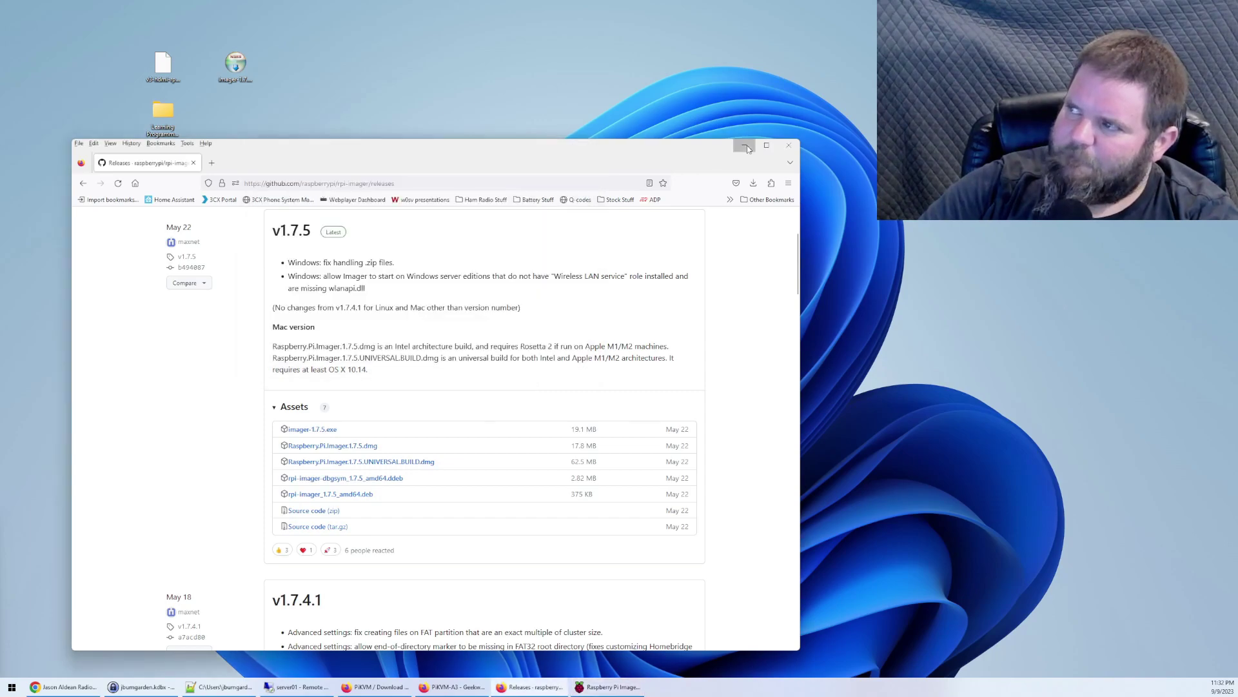
pyautogui.click(433, 687)
pyautogui.hotkey('ctrl', 'w')
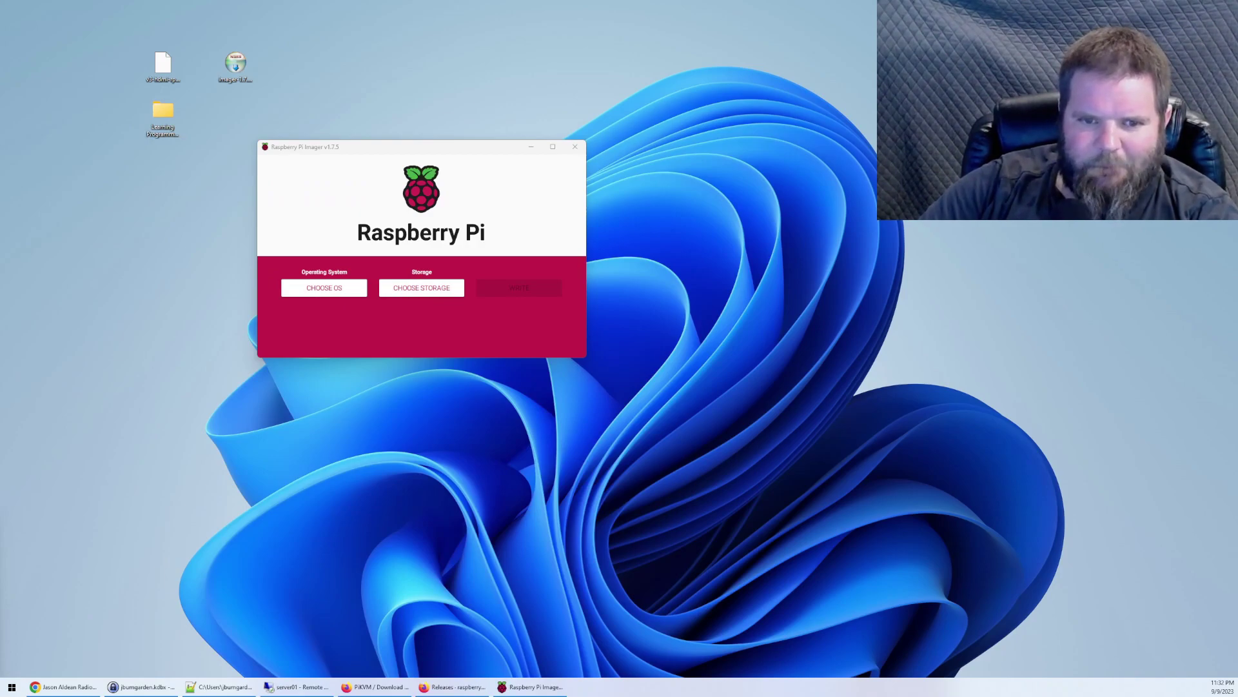
pyautogui.click(426, 292)
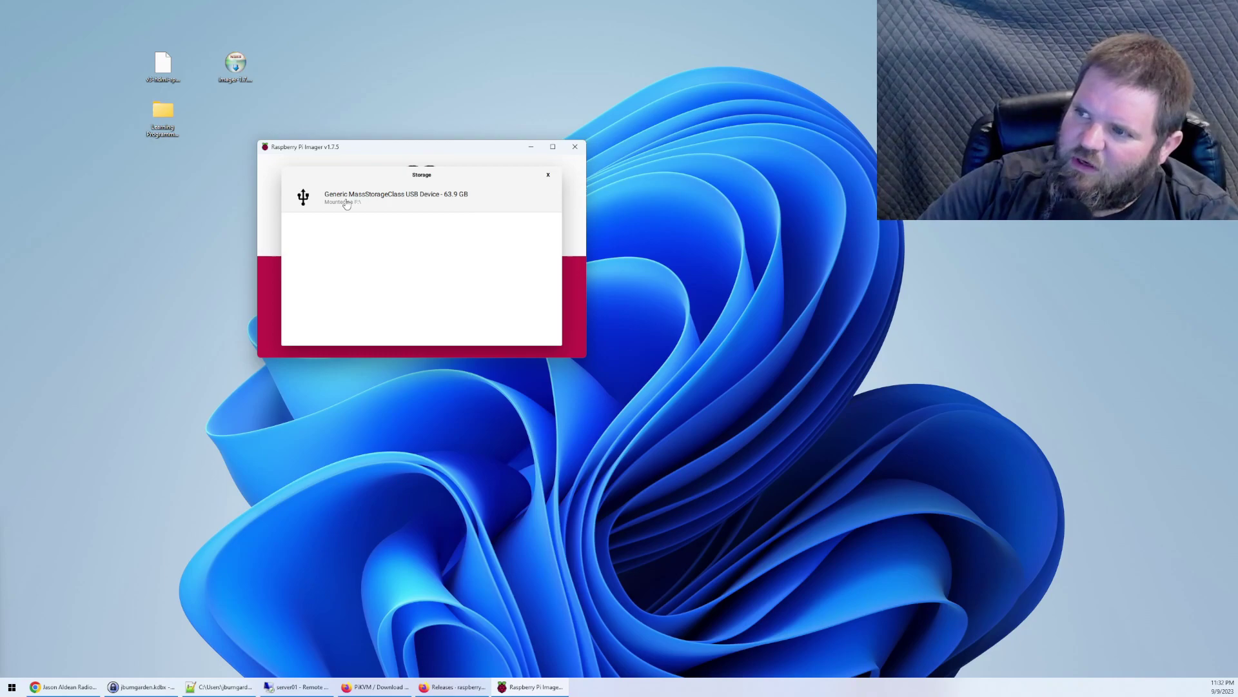
# Step: Select the 63.9 GB USB device as storage and choose a custom image as the OS
pyautogui.click(459, 205)
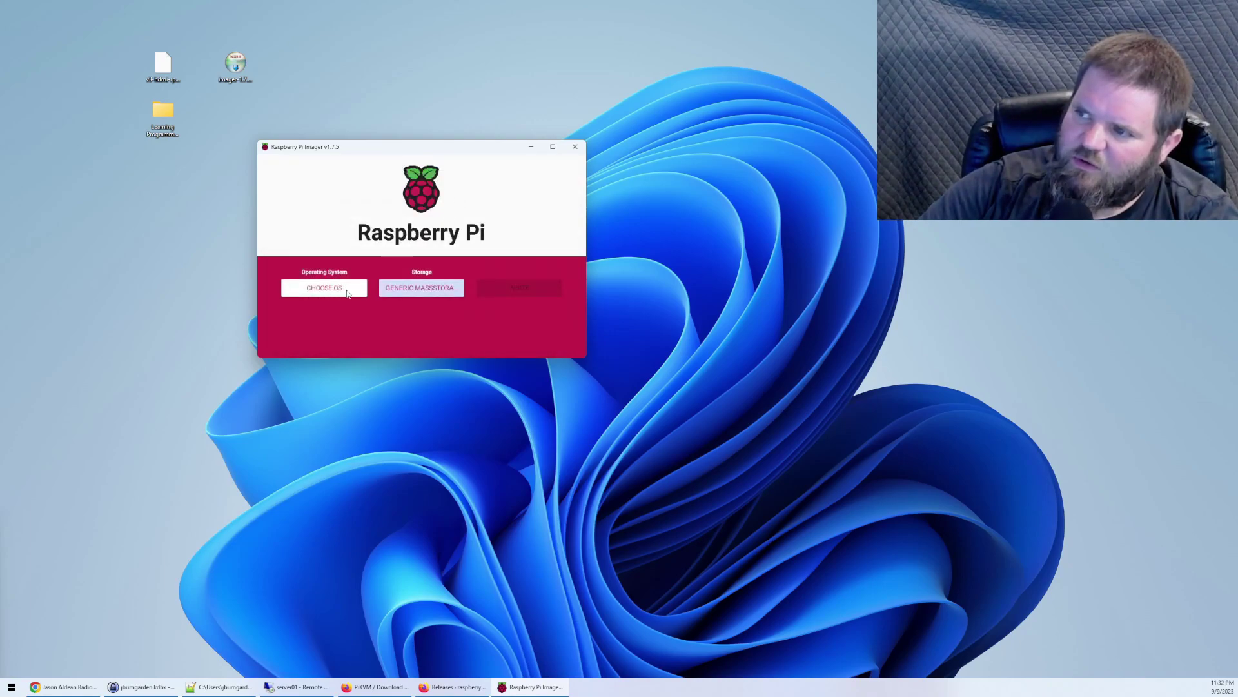
pyautogui.click(331, 290)
pyautogui.scroll(-5, 402, 309)
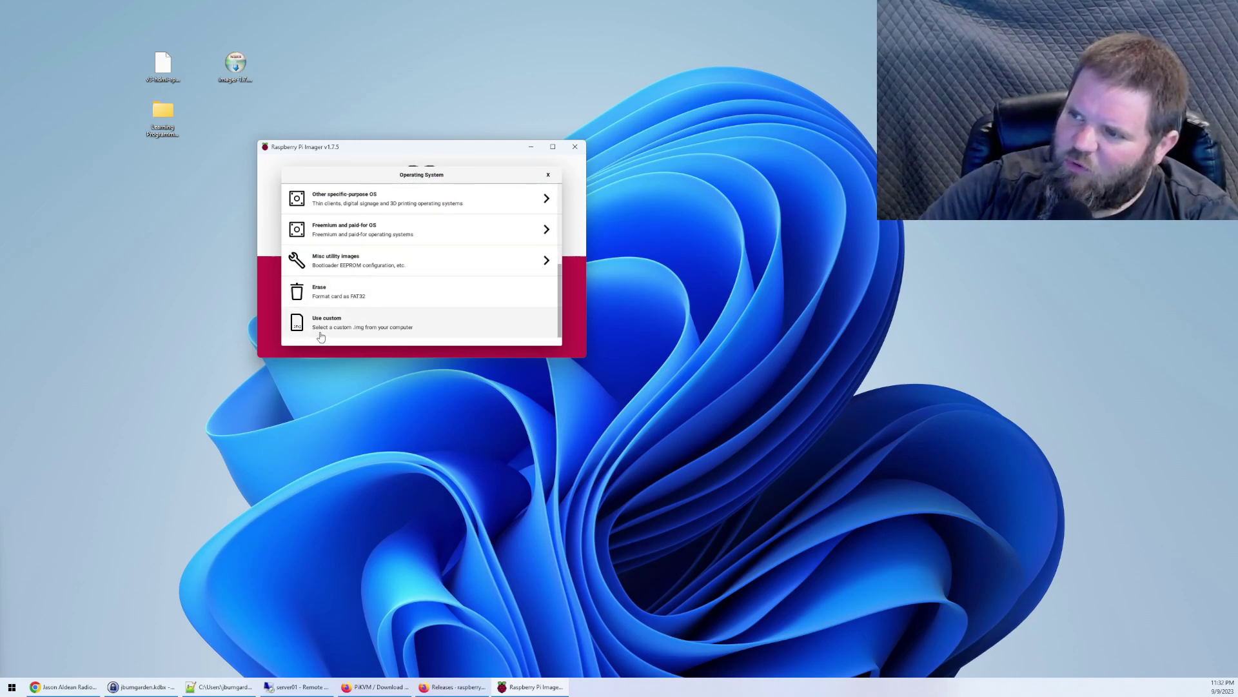
pyautogui.click(329, 328)
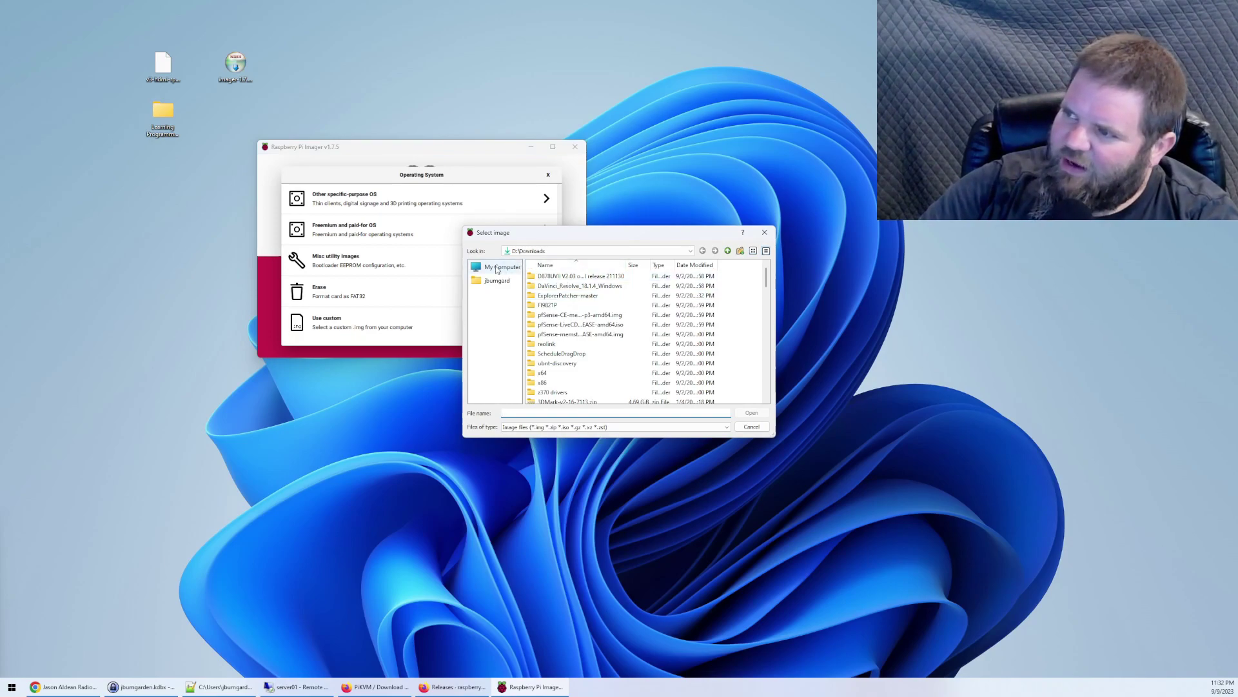
# Step: Browse to the Desktop folder and select v3-hdmi-rpi4-box-latest.img.xz
pyautogui.click(502, 269)
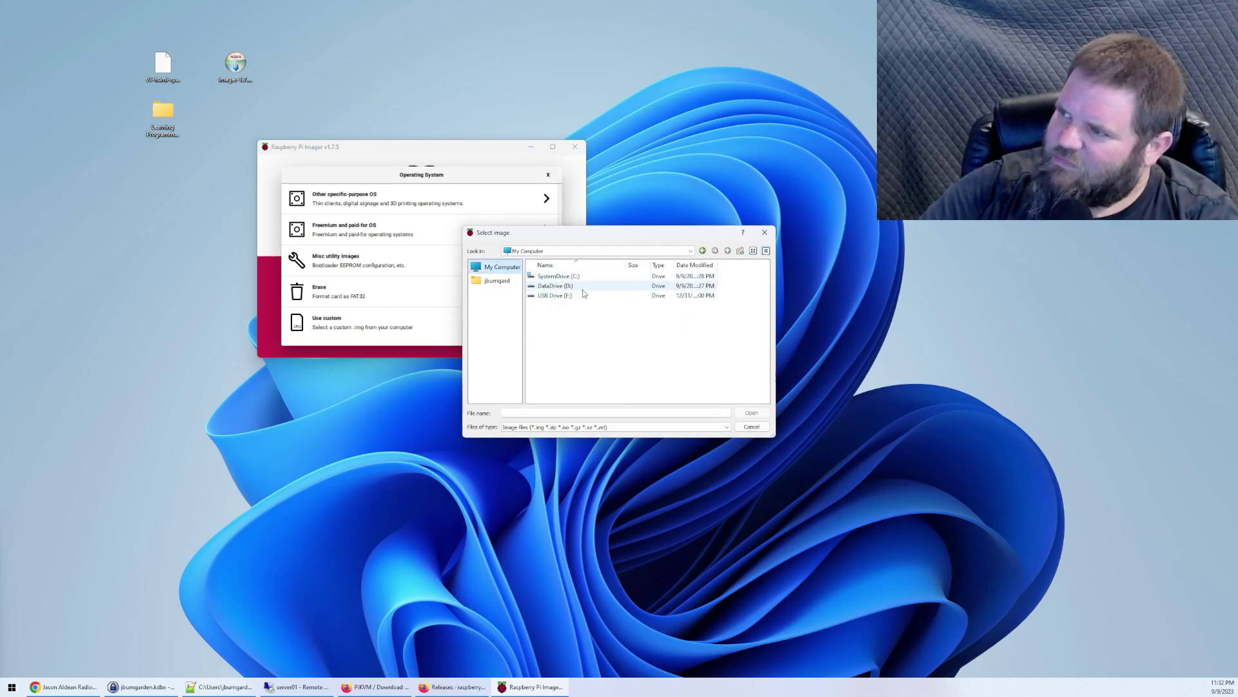
pyautogui.click(691, 253)
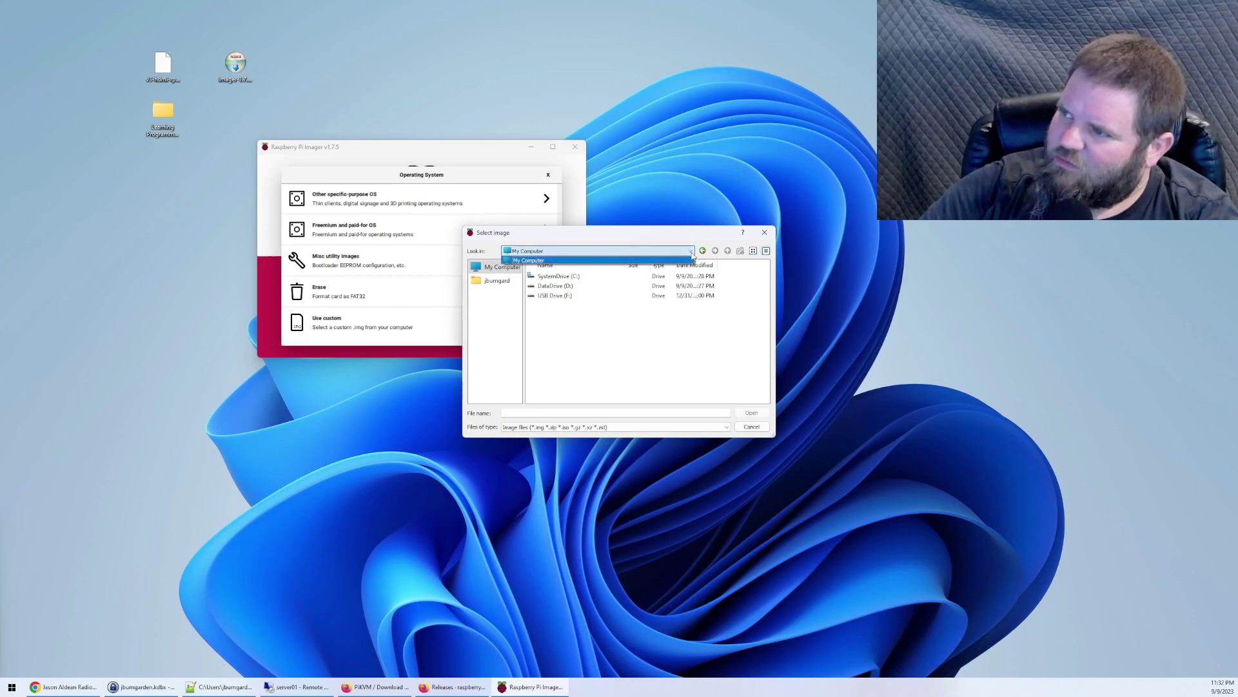
pyautogui.click(704, 253)
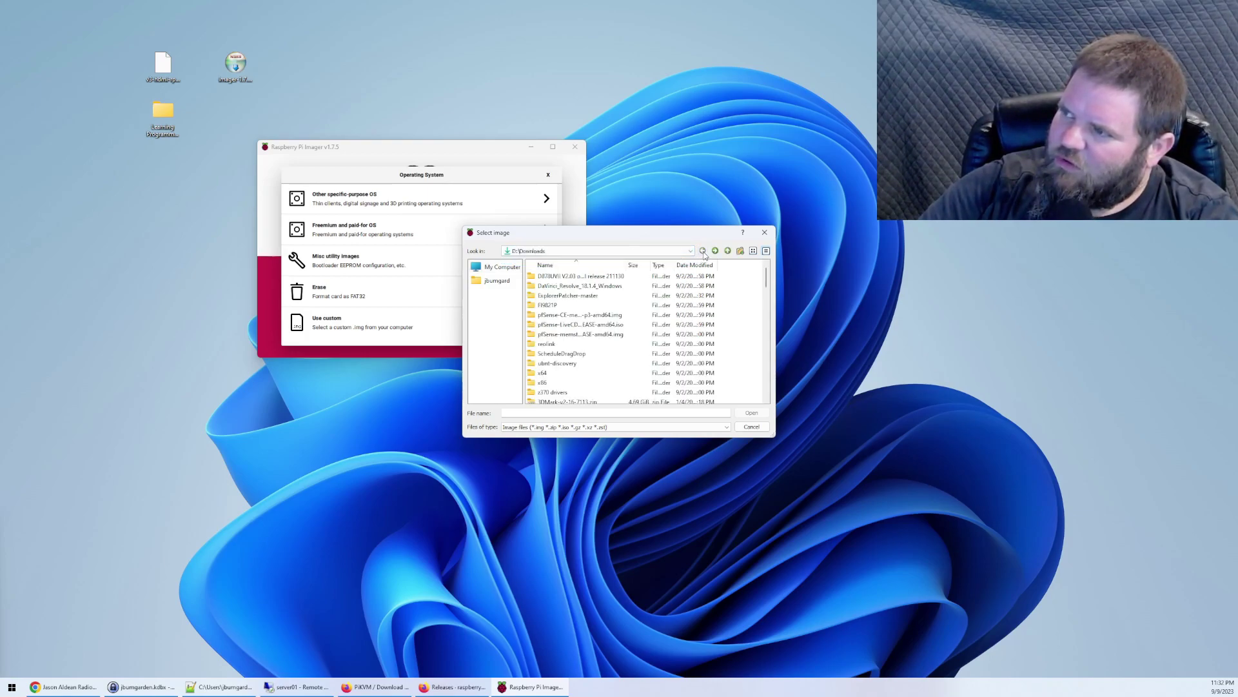
pyautogui.click(490, 283)
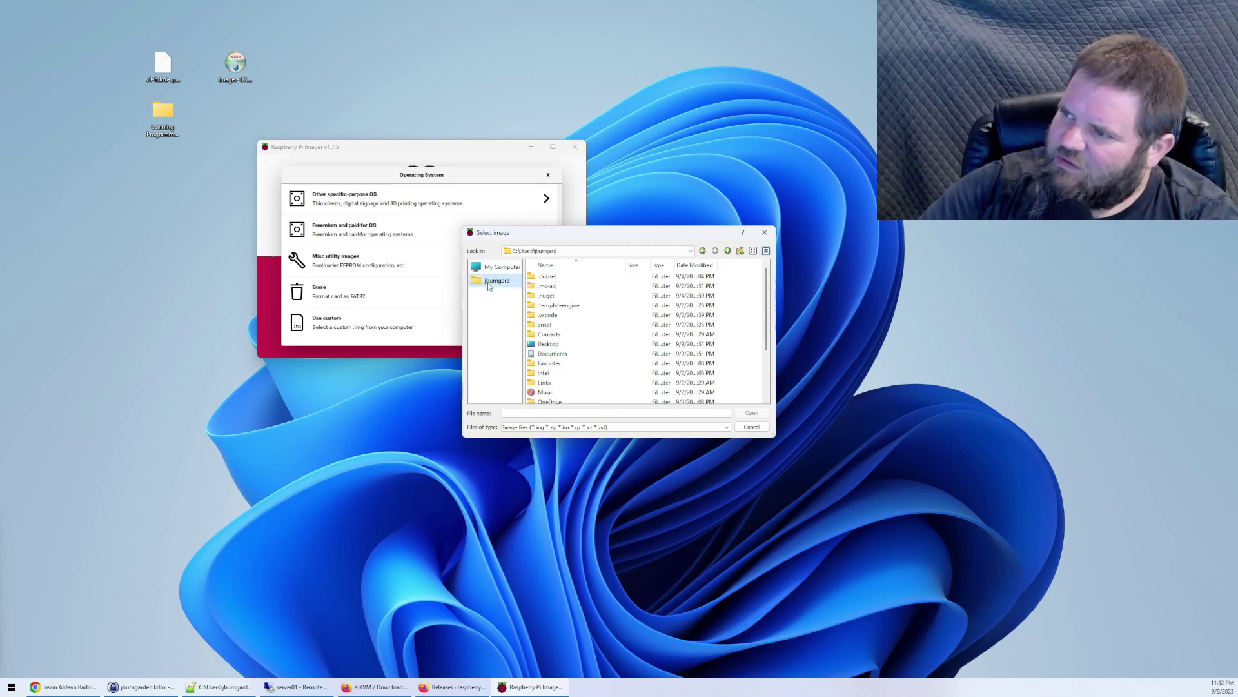
pyautogui.click(548, 345)
pyautogui.doubleClick(547, 346)
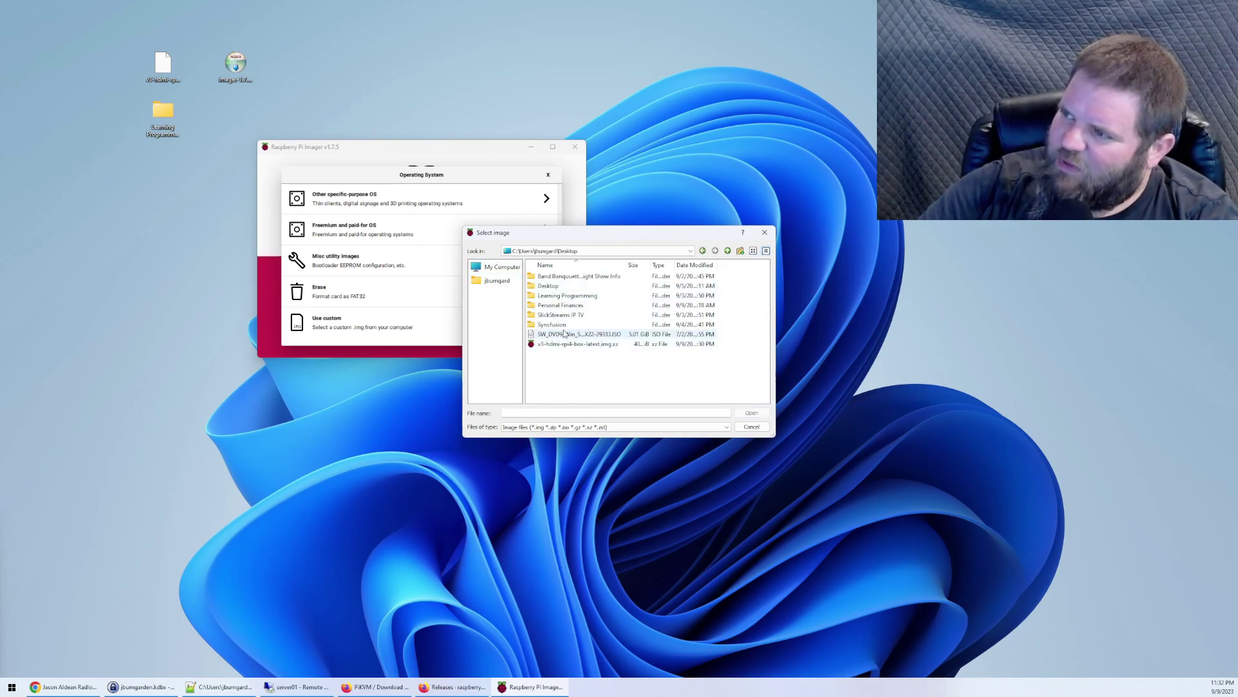
pyautogui.click(563, 334)
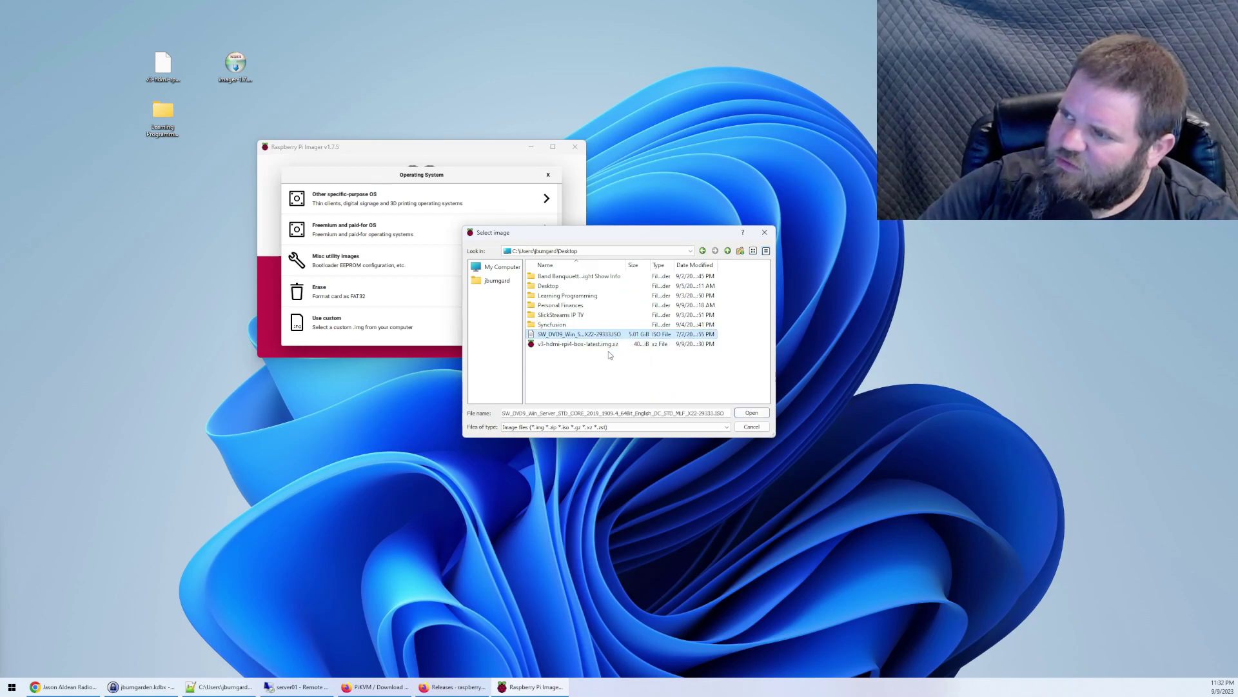
pyautogui.click(607, 345)
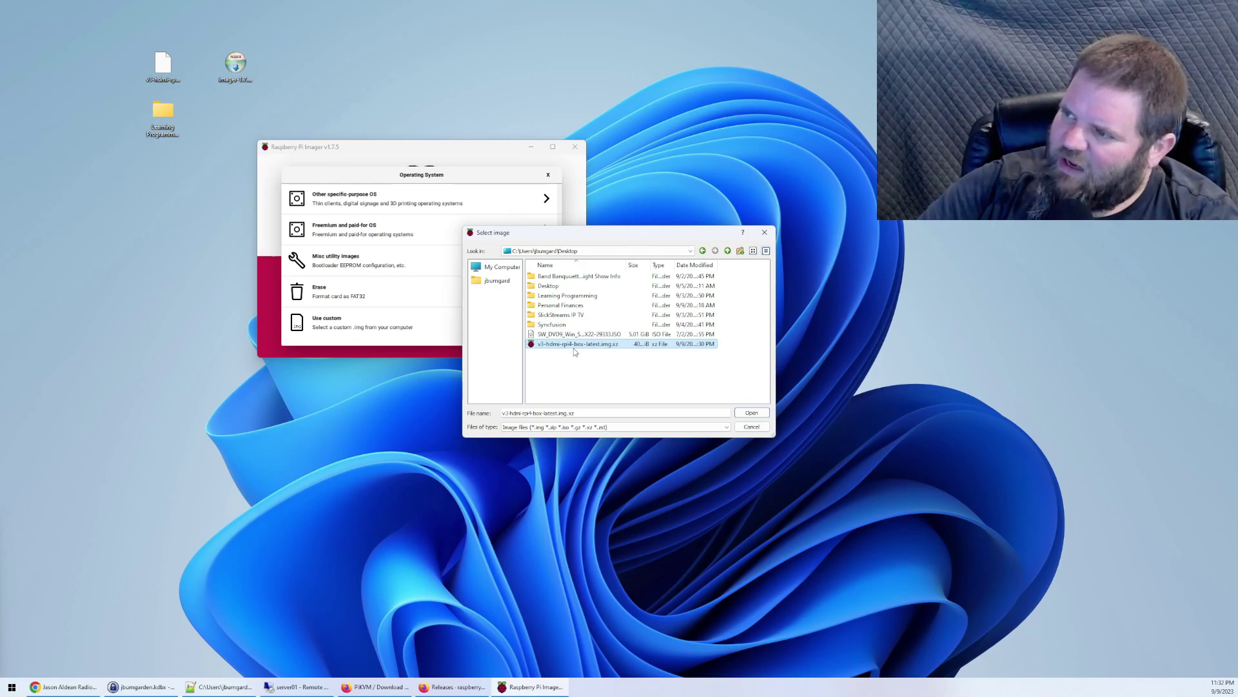
# Step: Use v3-hdmi-rpi4-box-latest.img.xz and write it to the 63.9 GB USB device, confirming the erase
pyautogui.click(751, 413)
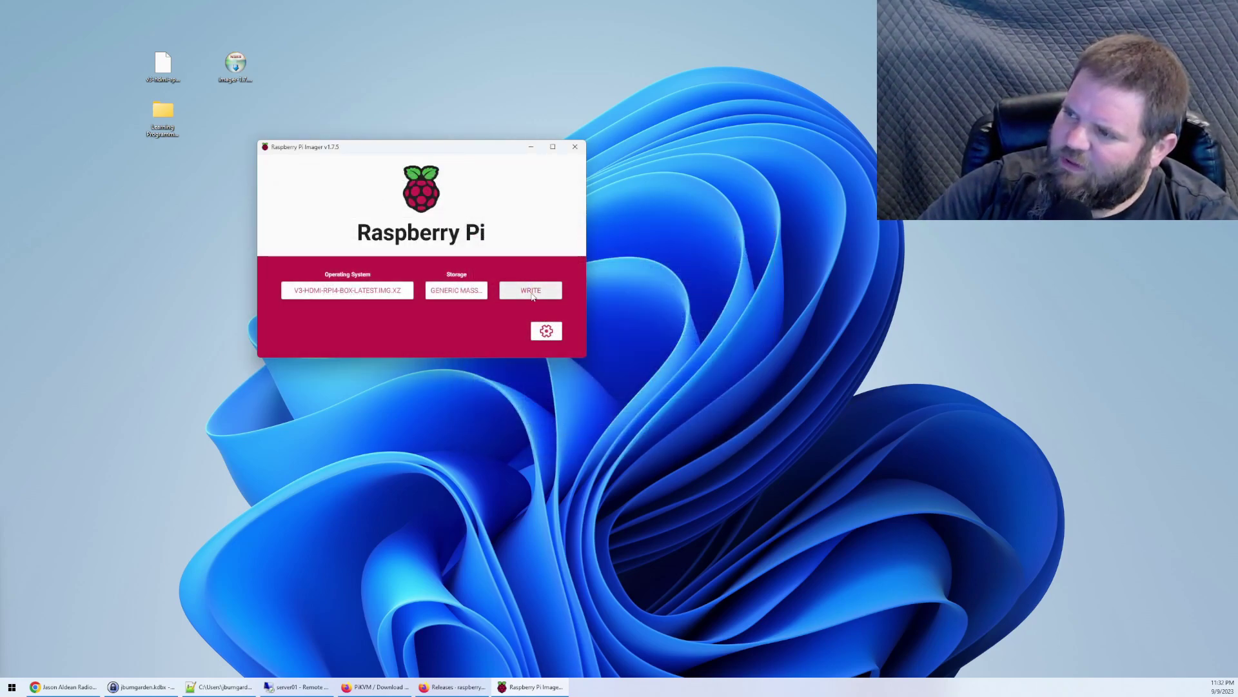
pyautogui.click(531, 292)
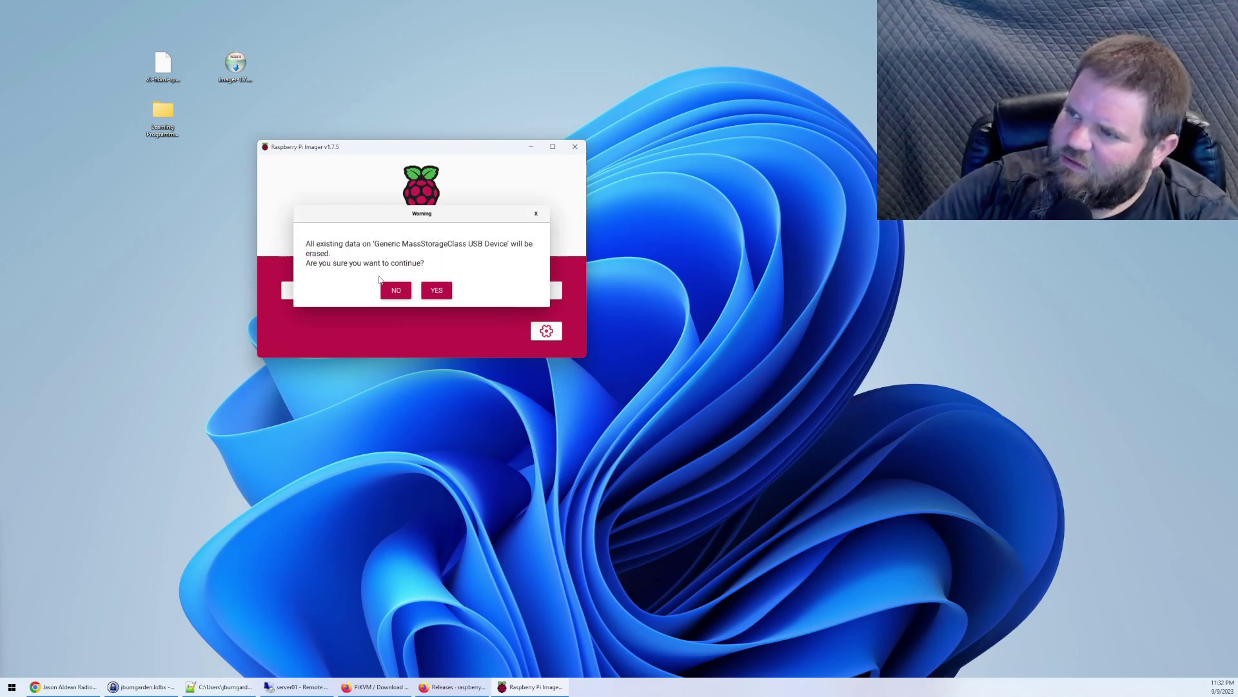
pyautogui.click(438, 296)
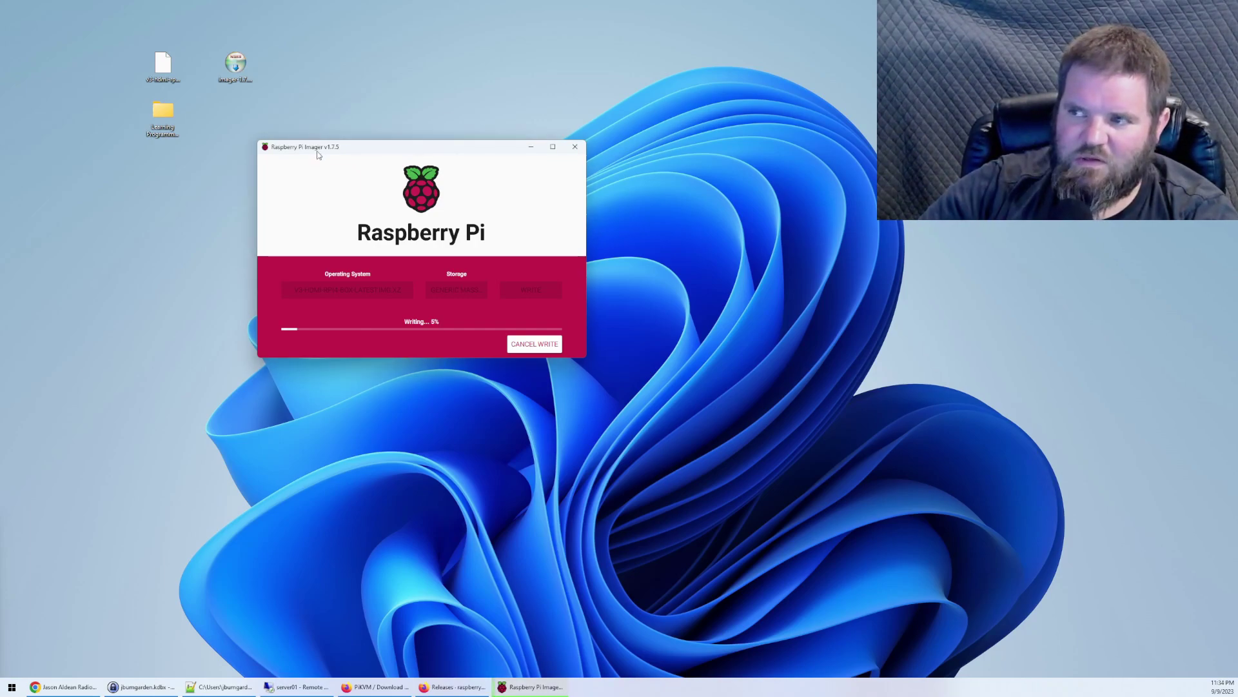
# Step: Move the Imager window aside while the image is written and verified
pyautogui.moveTo(317, 147); pyautogui.dragTo(298, 156)
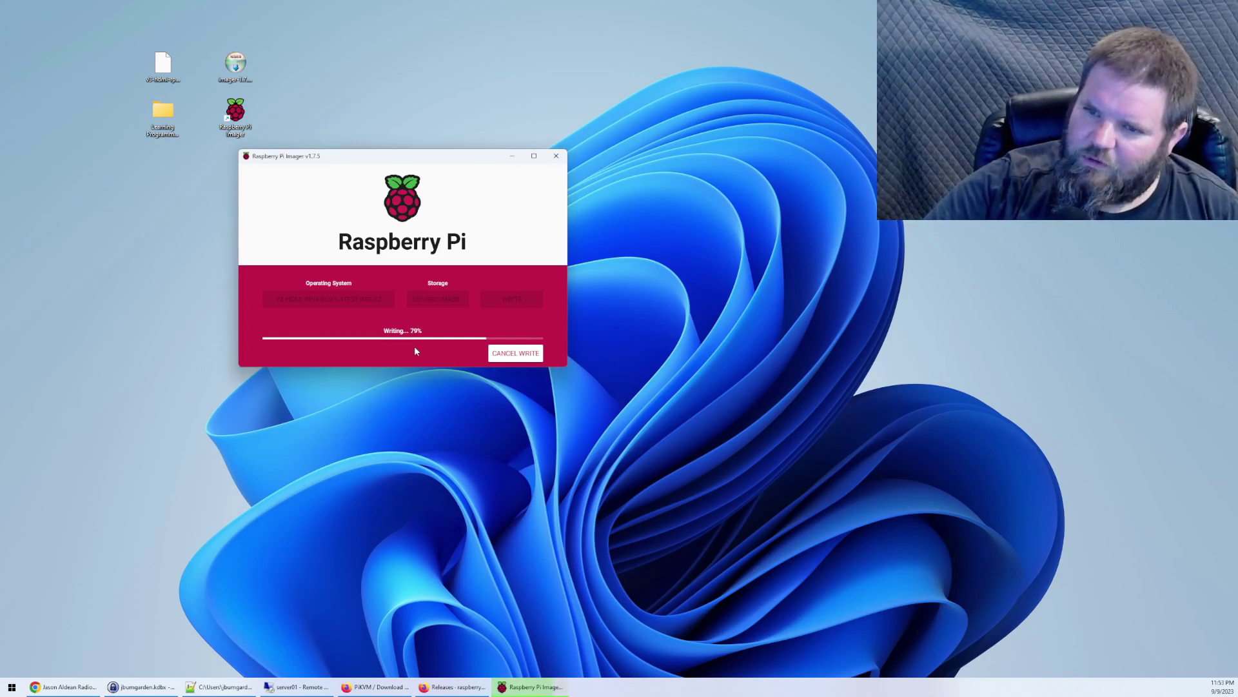
pyautogui.moveTo(359, 161); pyautogui.dragTo(362, 196)
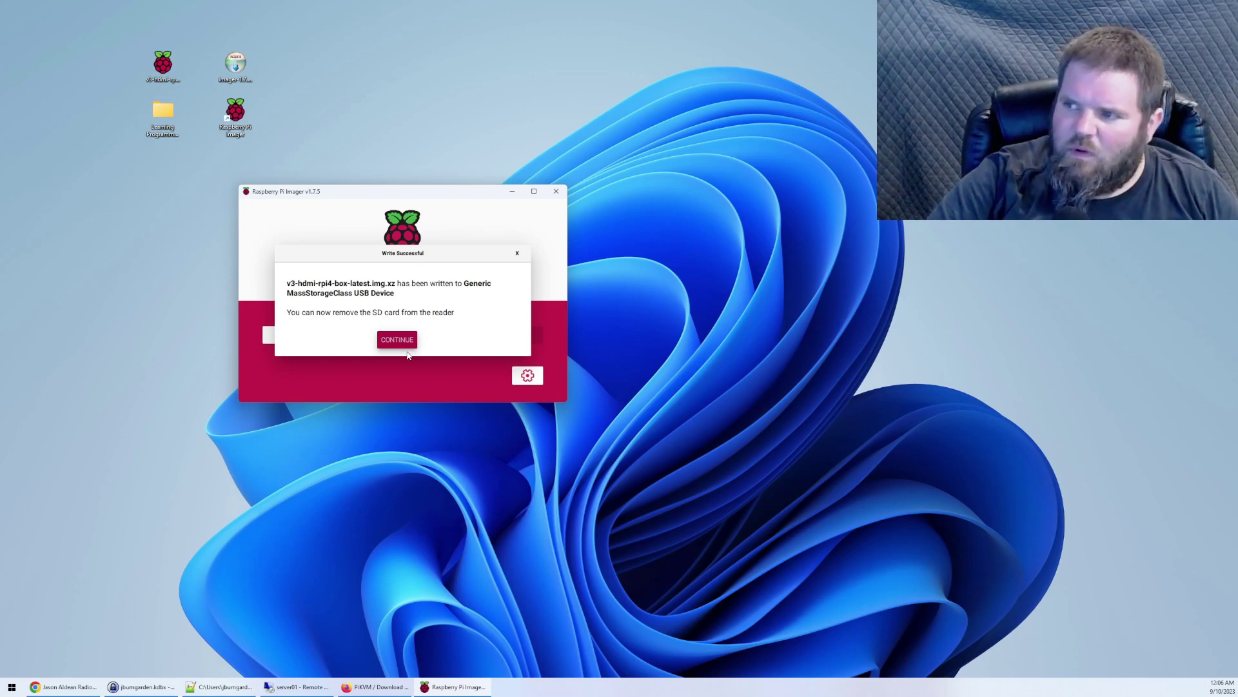
# Step: Acknowledge the Write Successful dialog with CONTINUE and exit Raspberry Pi Imager
pyautogui.click(402, 342)
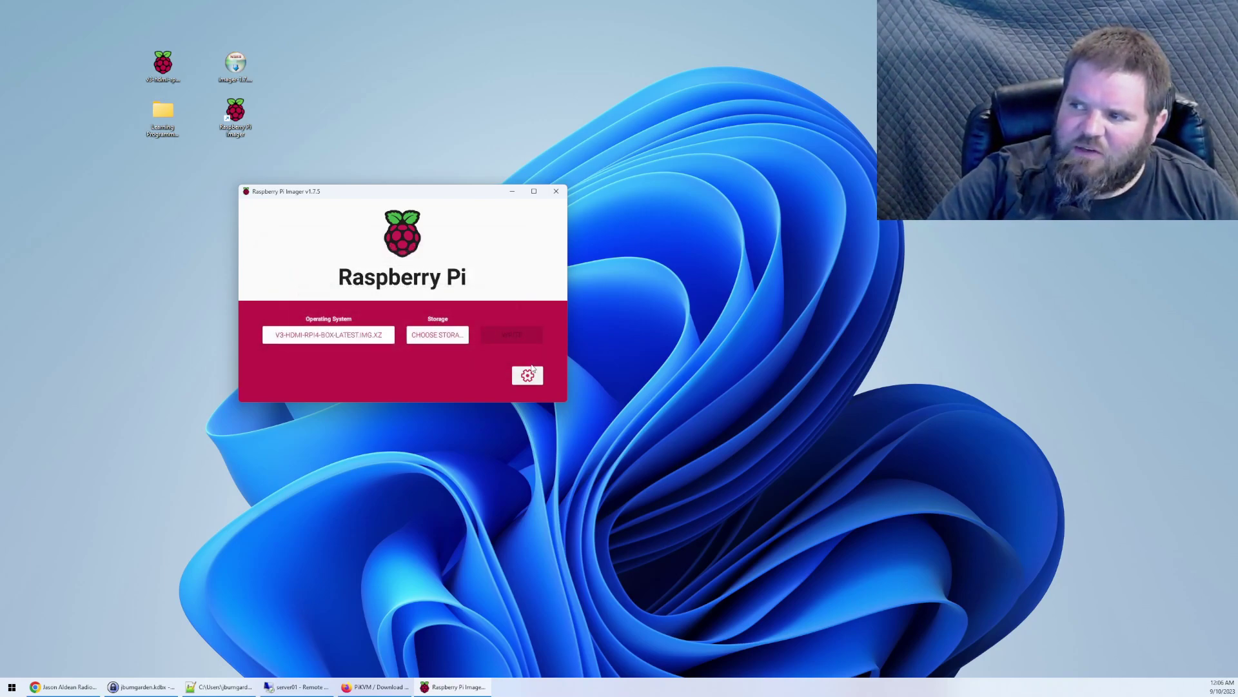
pyautogui.click(555, 193)
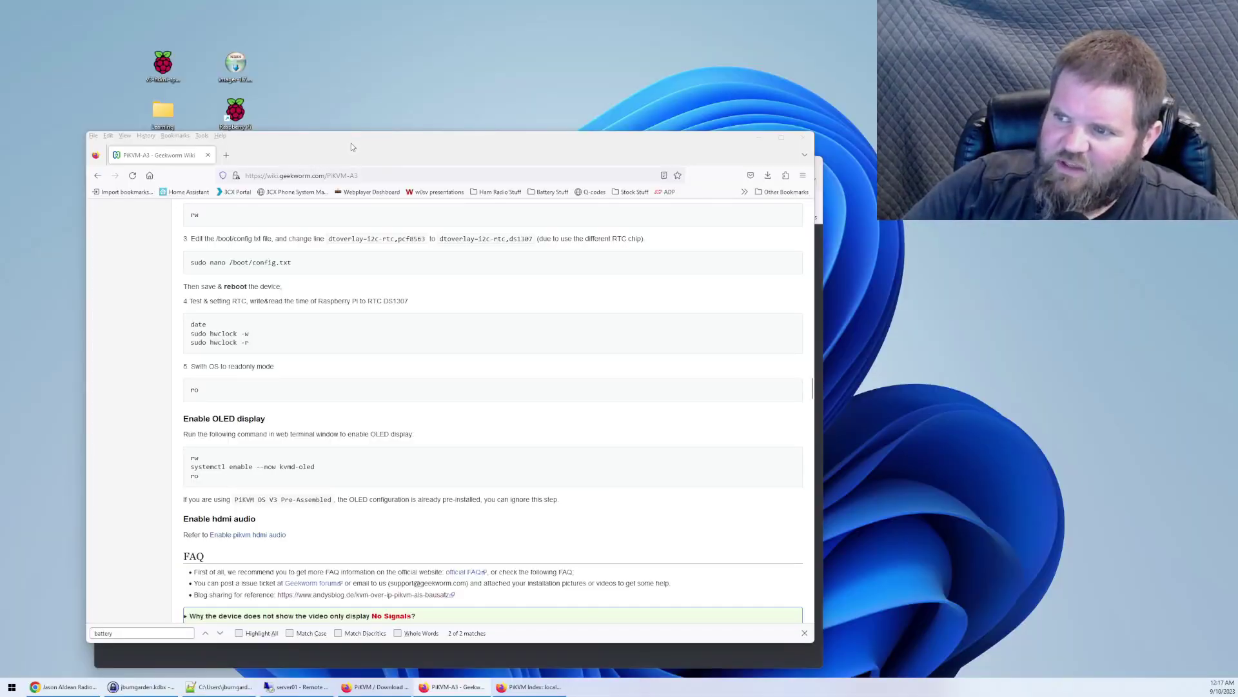
# Step: Highlight Enable RTC steps 1–5 on the PiKVM-A3 wiki, from switching to root to read-only mode
pyautogui.scroll(3, 379, 333)
pyautogui.scroll(2, 379, 334)
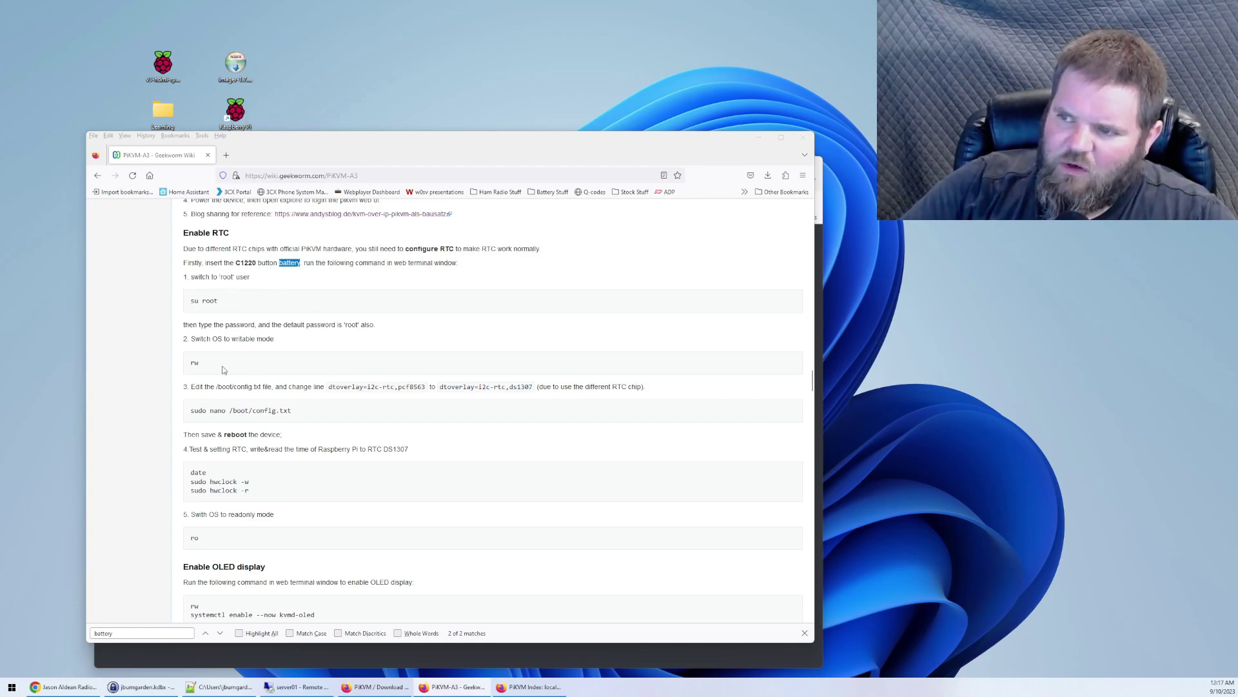
pyautogui.moveTo(185, 279); pyautogui.dragTo(351, 545)
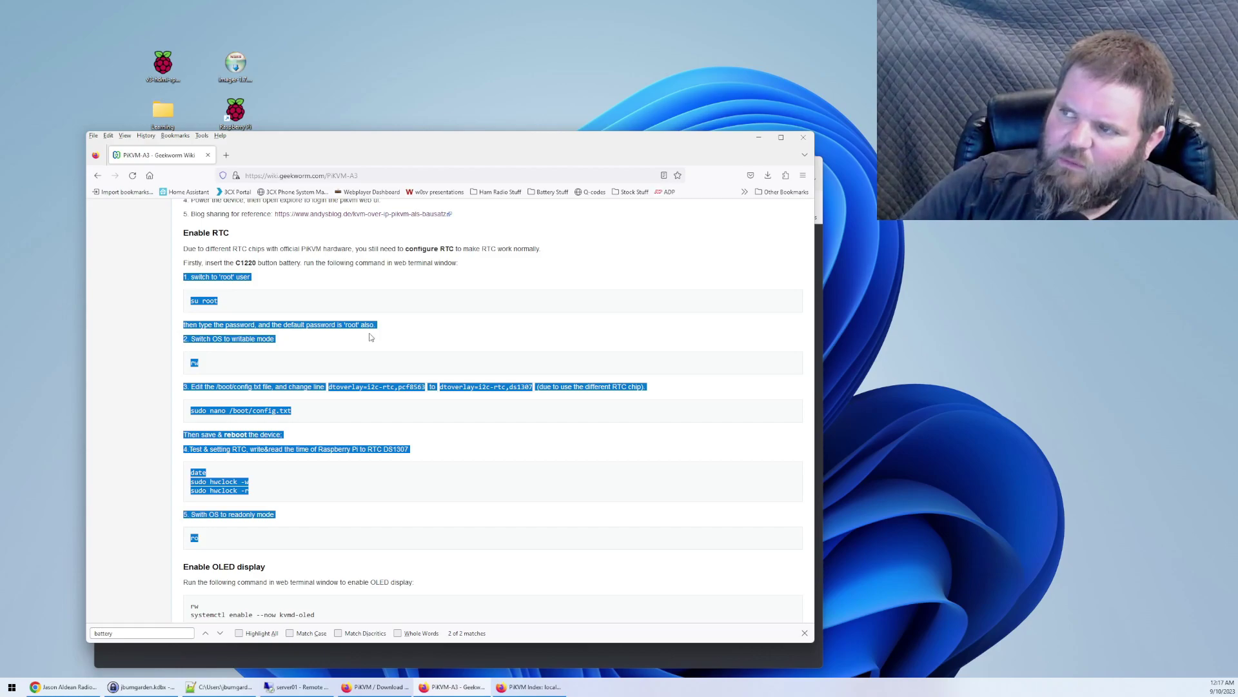
pyautogui.scroll(-4, 371, 338)
pyautogui.scroll(-5, 374, 339)
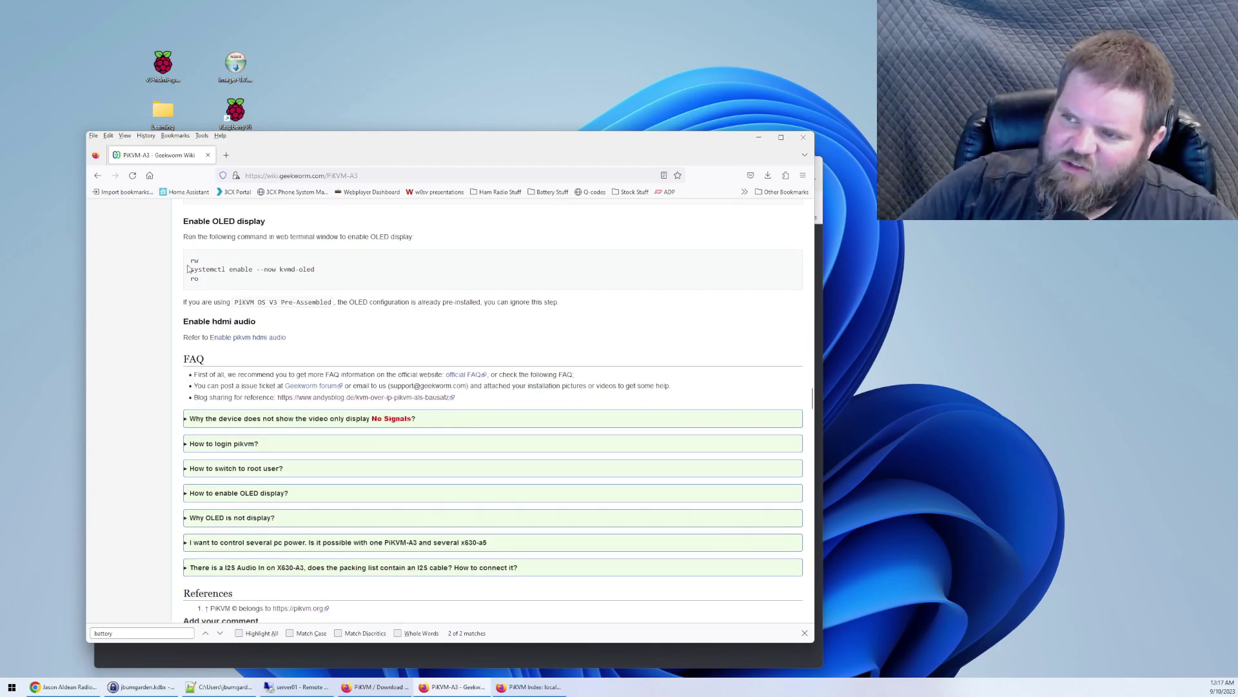
# Step: Highlight the OLED commands, the ro command, and the note that pre-assembled PiKVM OS V3 includes OLED
pyautogui.moveTo(188, 258); pyautogui.dragTo(238, 289)
pyautogui.doubleClick(335, 277)
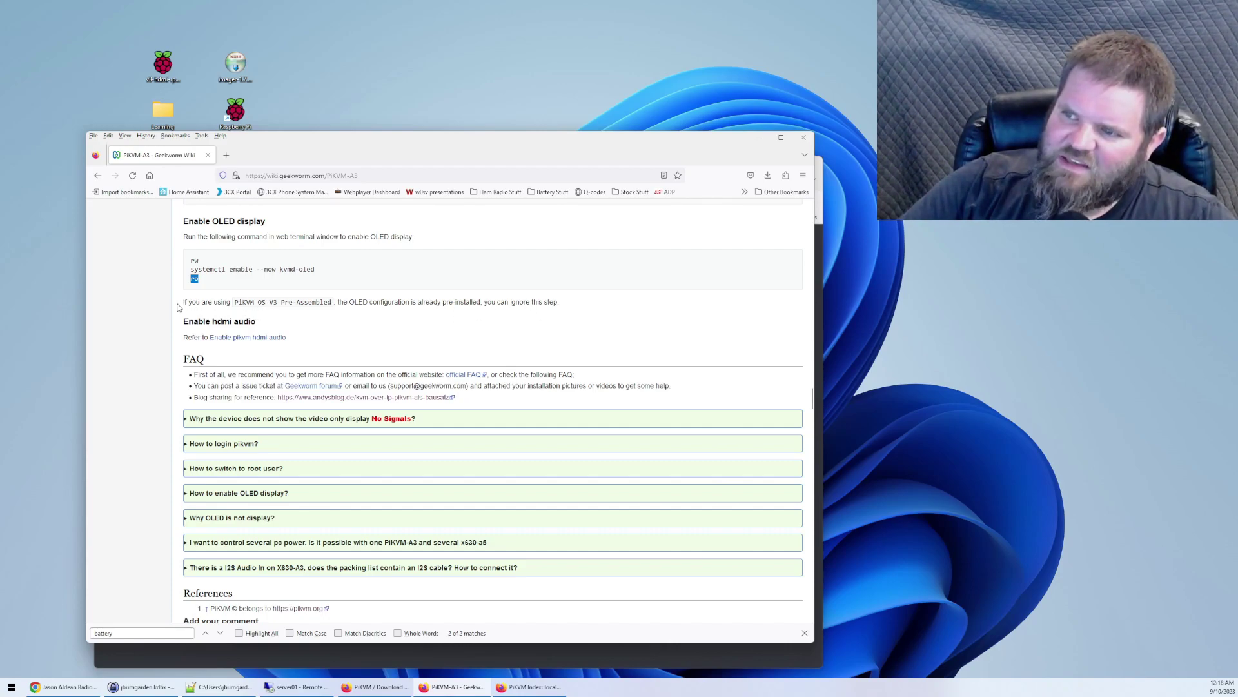
pyautogui.moveTo(249, 307); pyautogui.dragTo(581, 303)
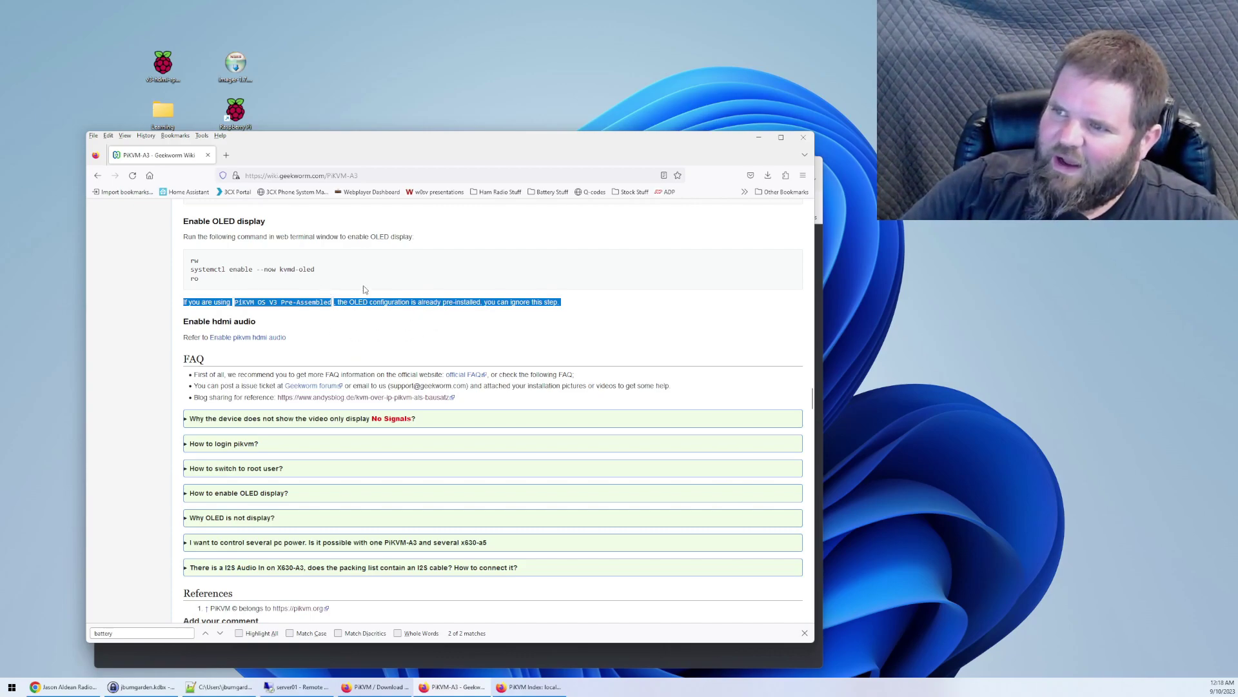
pyautogui.scroll(5, 366, 288)
pyautogui.scroll(4, 383, 295)
pyautogui.scroll(-8, 390, 295)
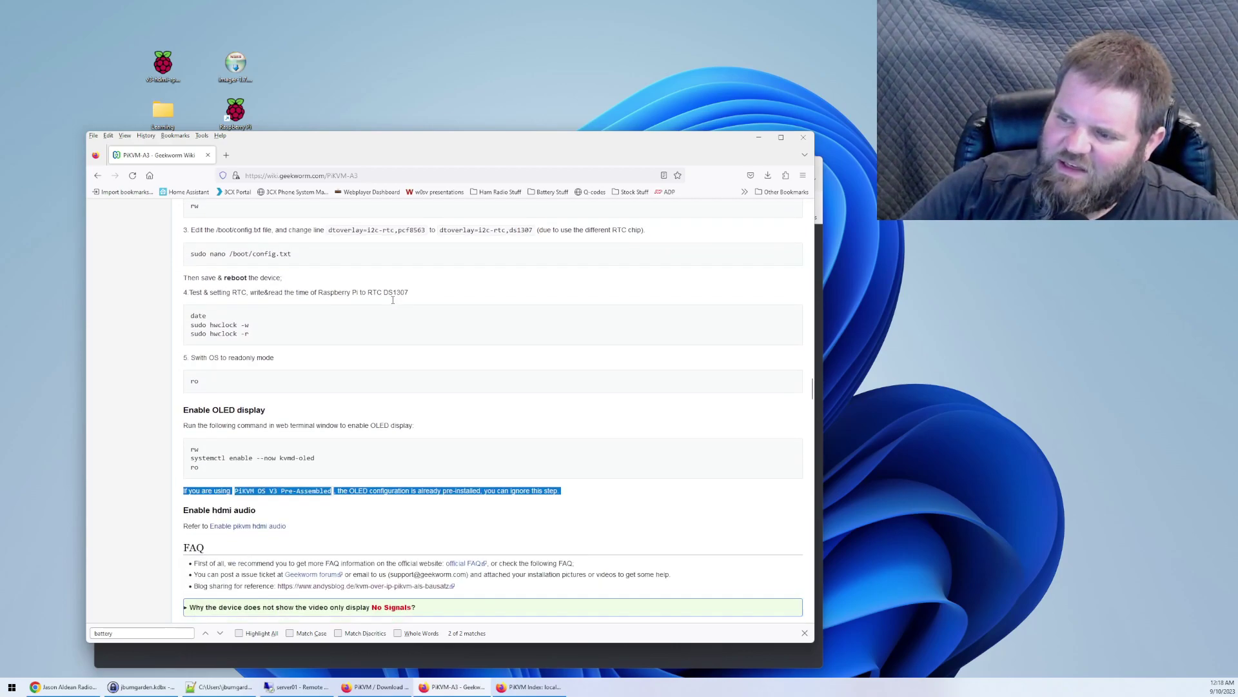